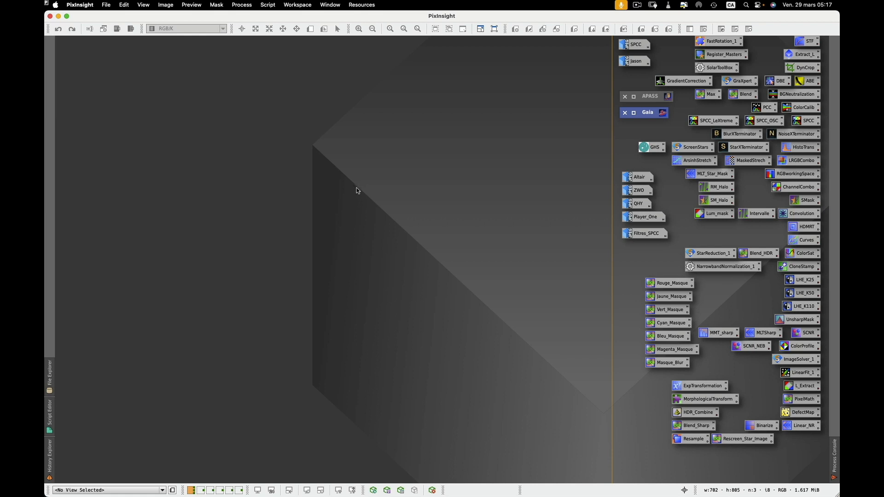
Review the GradientCorrection process settings and close its window
double_click(686, 81)
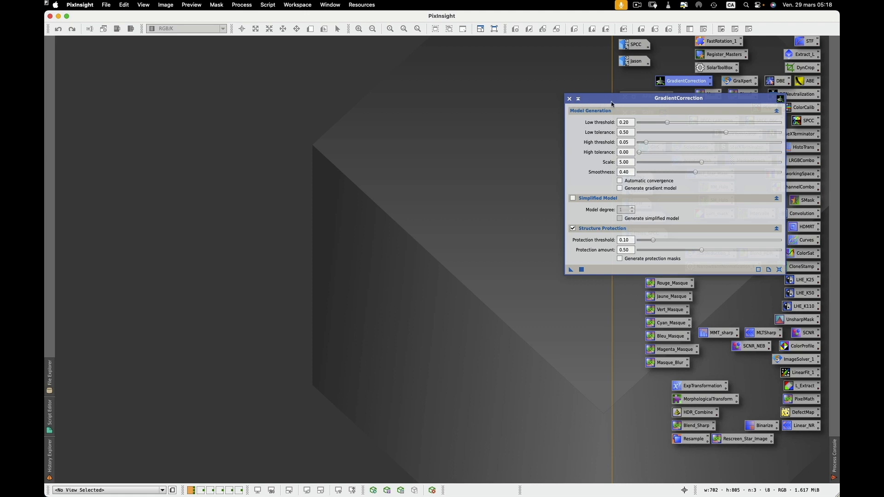
click(568, 98)
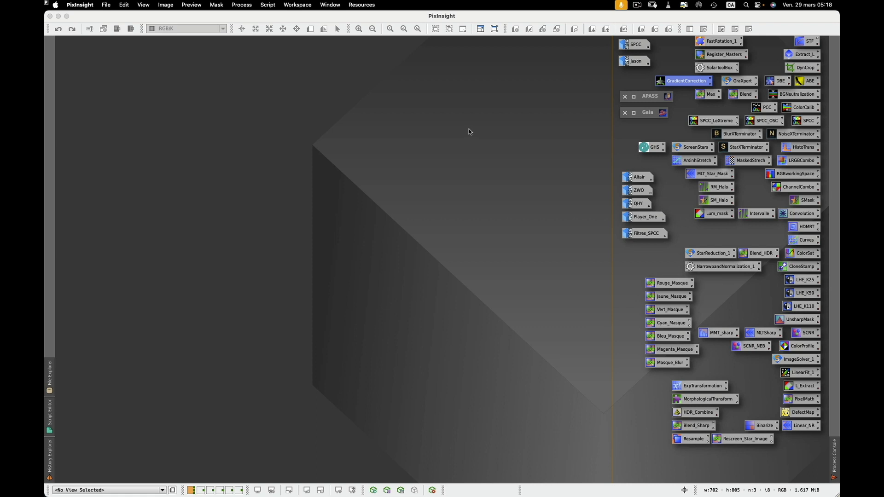
click(244, 5)
click(245, 9)
Open the APASS process and check which APASS DR10 database file is configured in its preferences
double_click(651, 97)
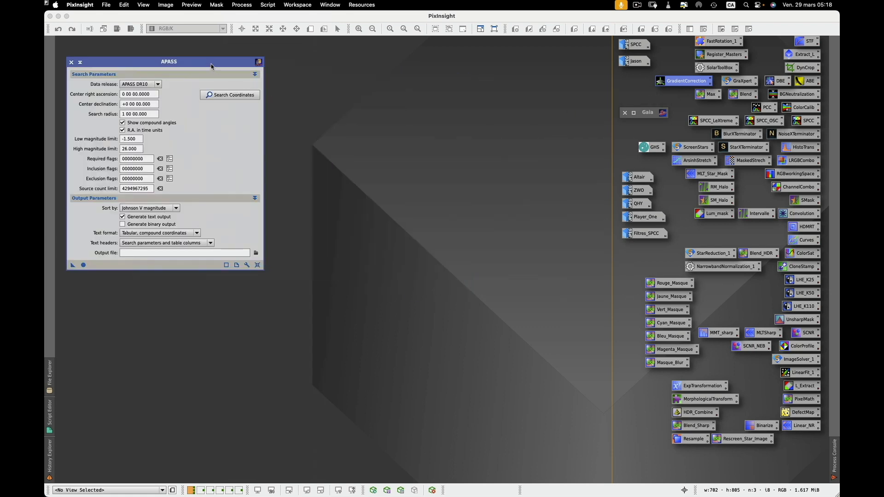
click(248, 266)
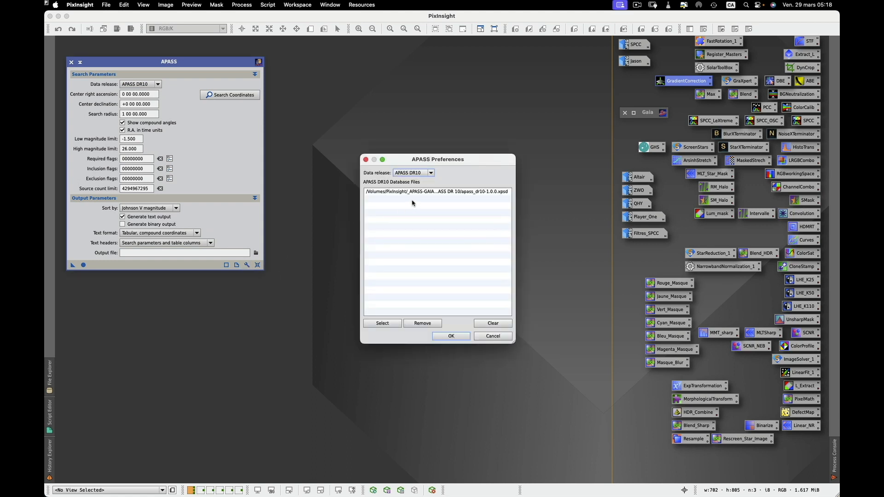
click(391, 193)
click(366, 160)
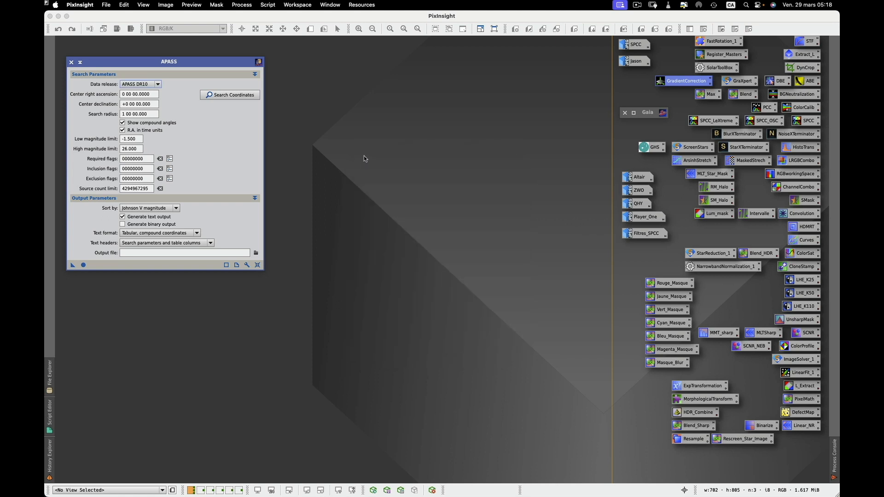
Check the Gaia data releases and the Gaia DR3 database files in its preferences, and close both catalogue windows
double_click(646, 112)
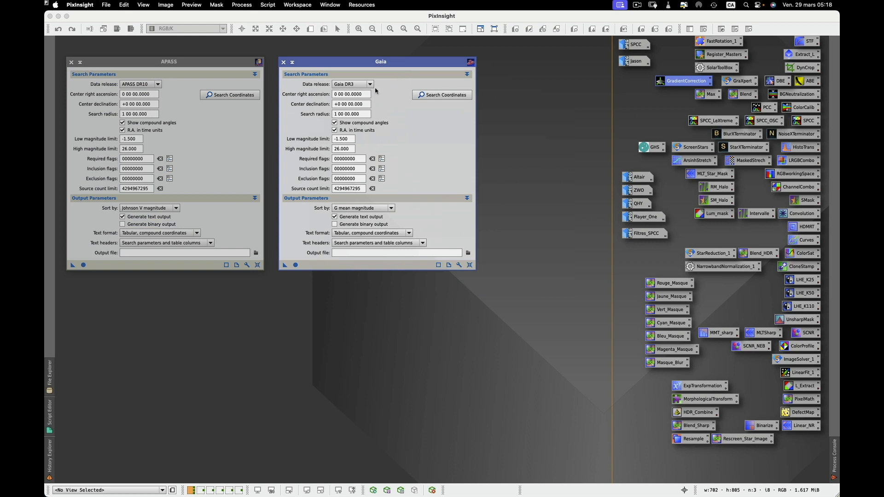
click(369, 85)
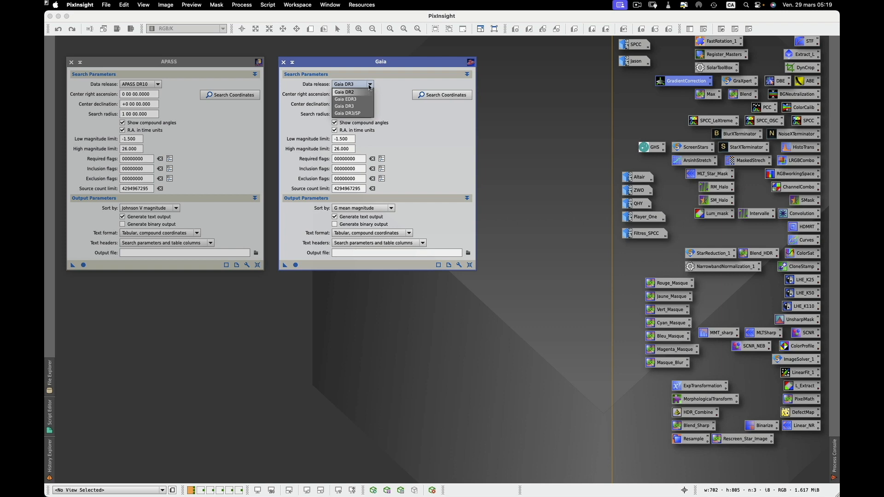
click(368, 85)
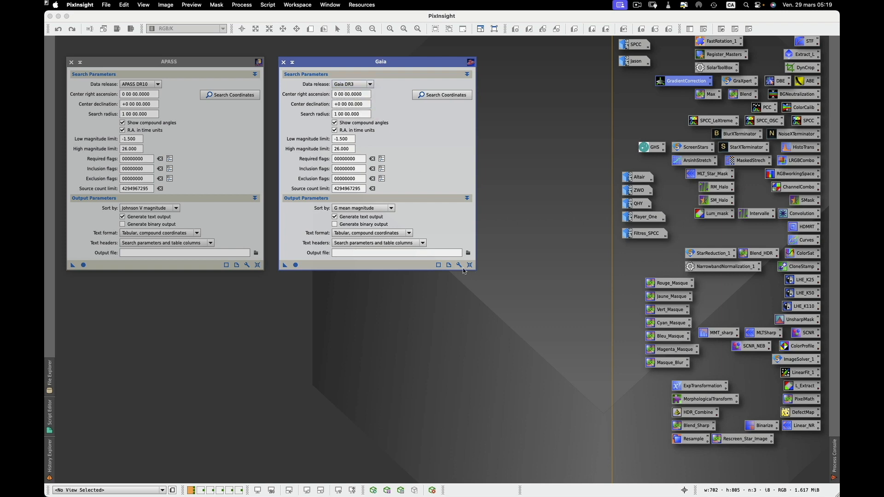
click(459, 265)
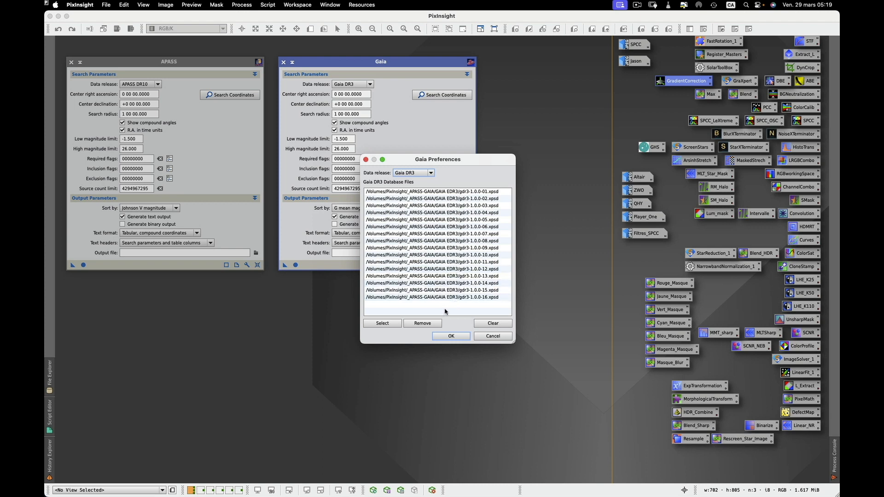
click(493, 337)
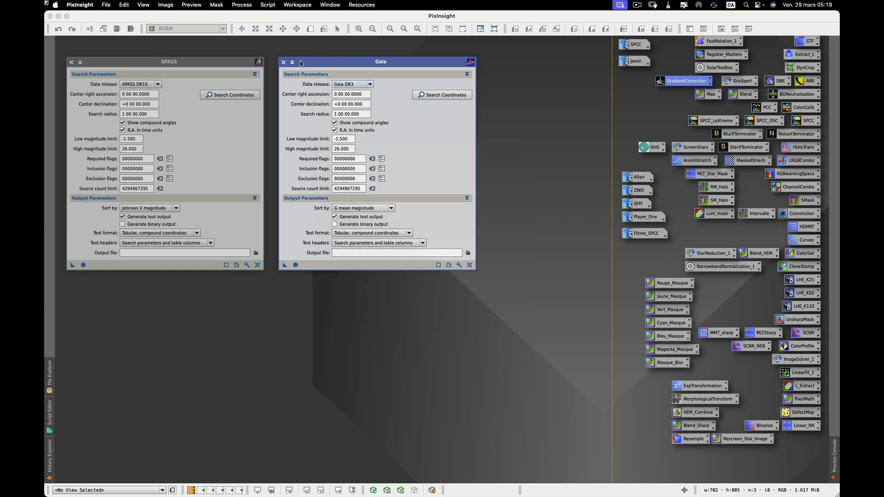
click(283, 62)
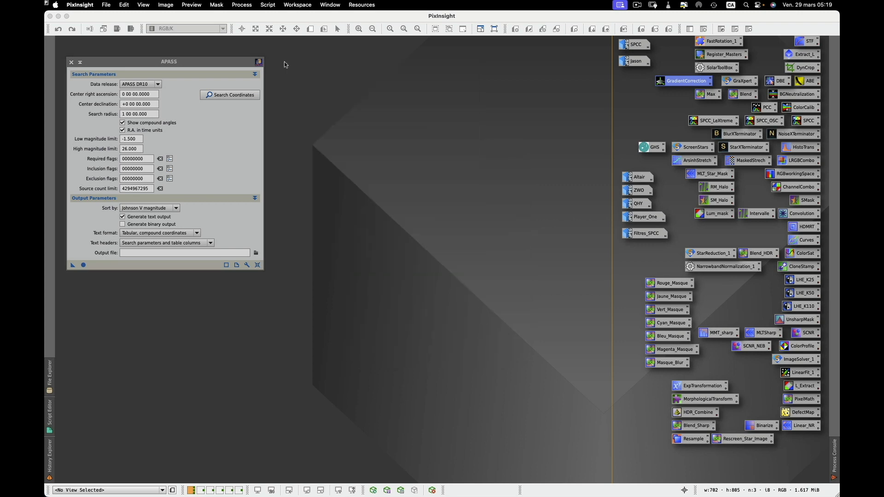
click(72, 62)
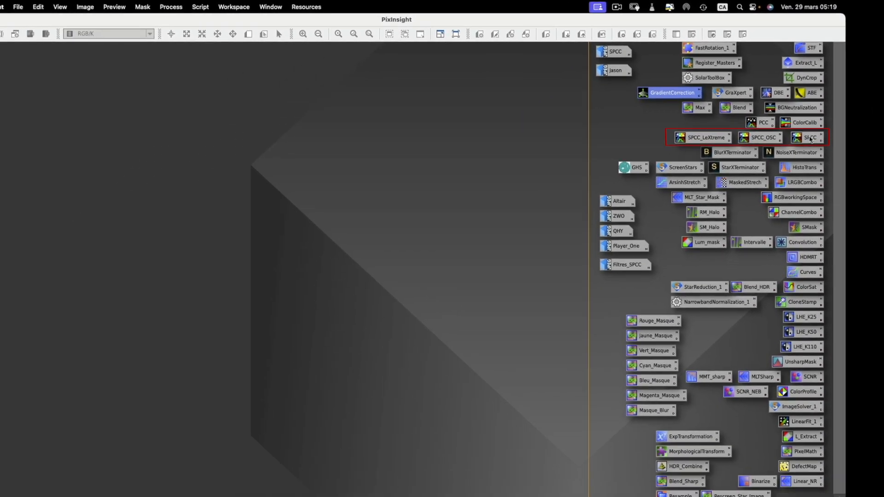
Review the QE curve choices in the SPCC preset, keeping Sony IMX411/455/461/533/571, and close the window
double_click(809, 121)
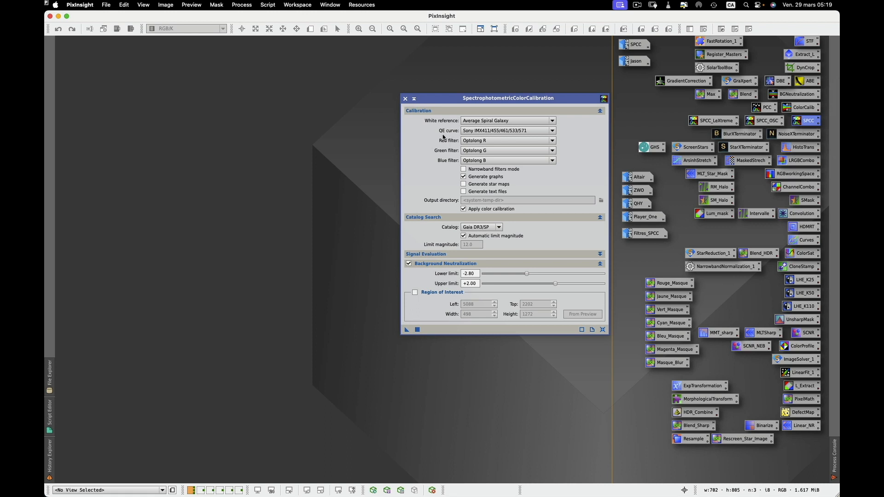
click(554, 134)
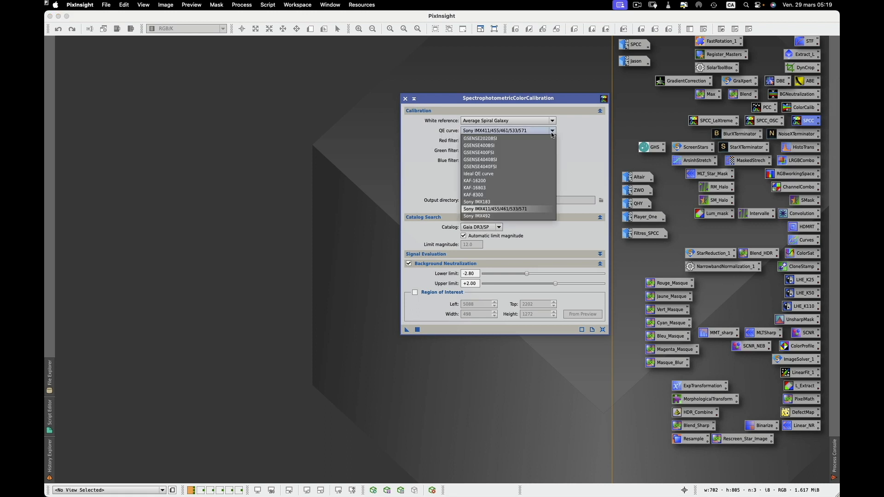
click(518, 210)
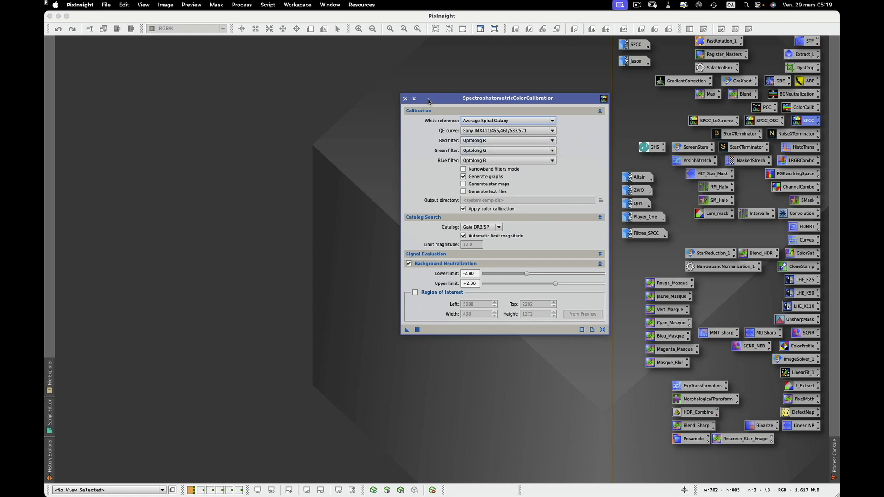
click(405, 99)
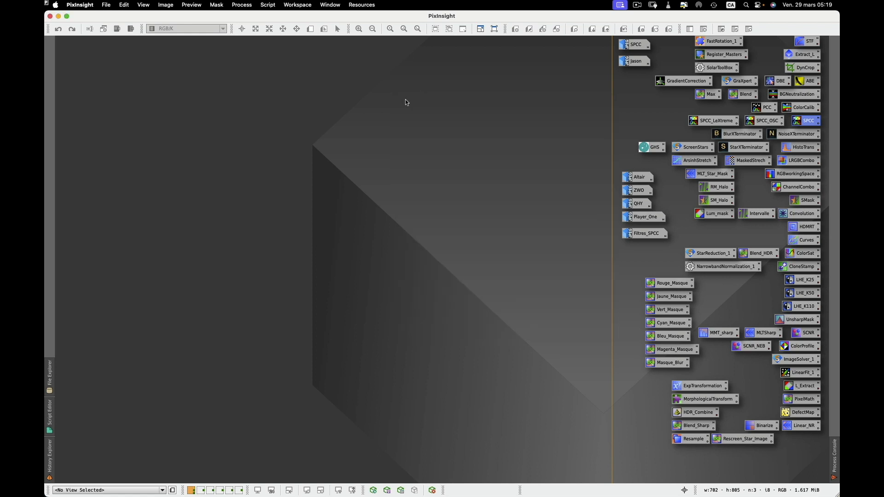
Review the red filter choices in the SPCC_LeXtreme preset and the filter settings in the SPCC_OSC preset
double_click(713, 121)
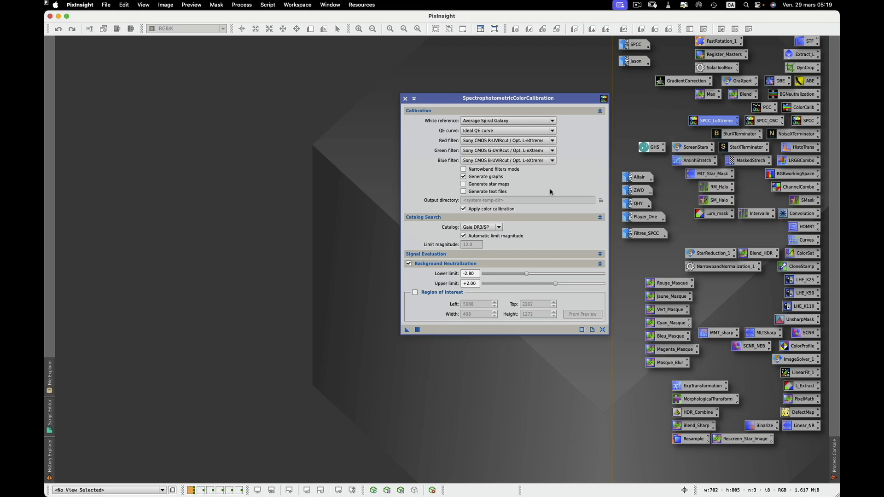
click(553, 143)
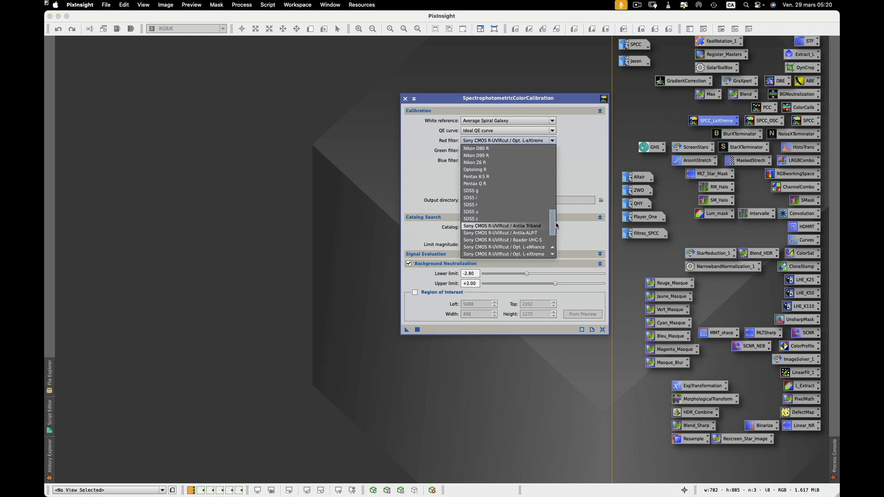
click(573, 169)
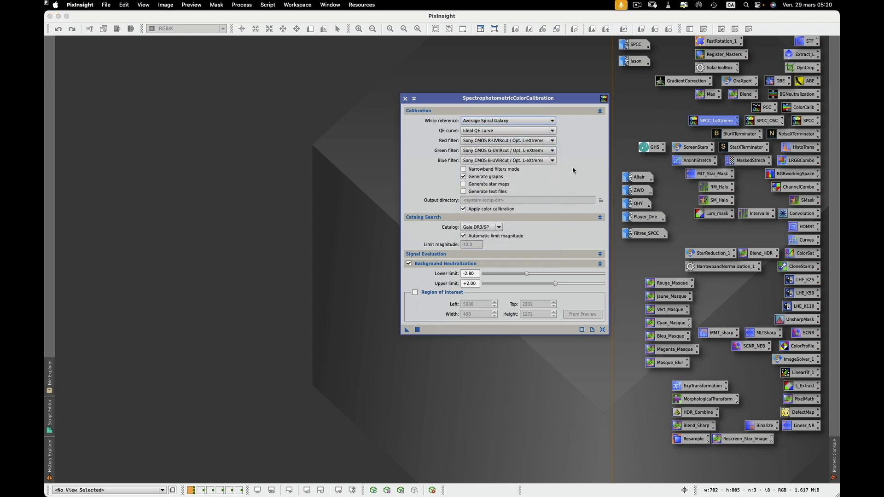
click(405, 99)
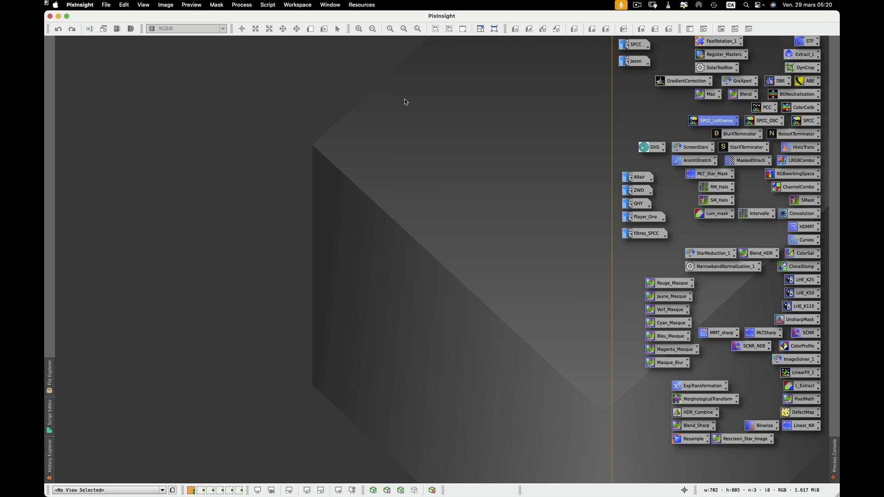
double_click(767, 122)
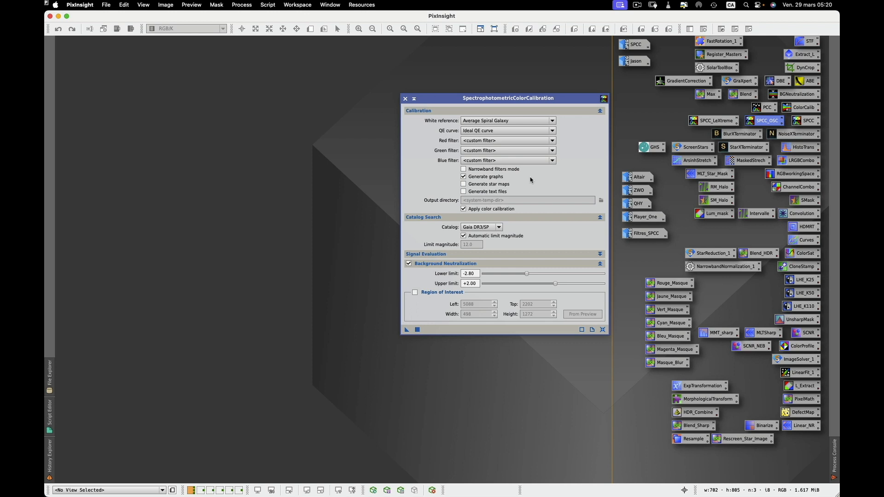
click(413, 98)
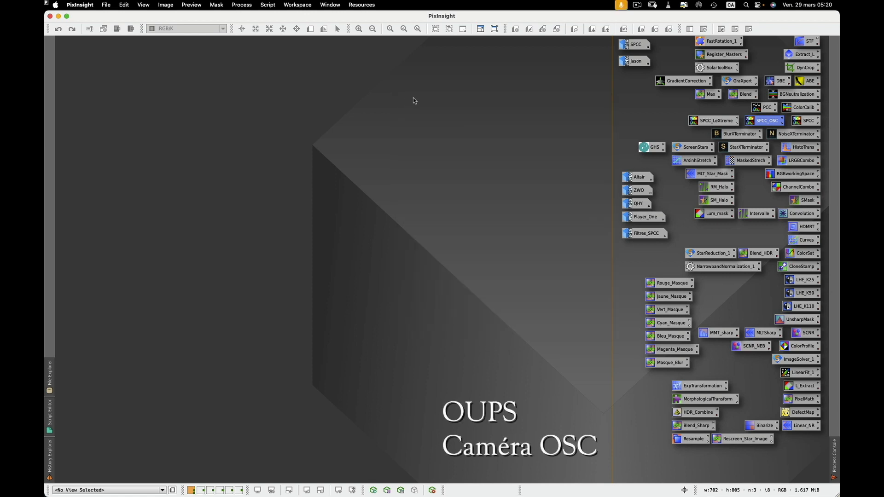
View the Altair, ZWO, QHY and Player_One camera images and collapse them back to icons
double_click(643, 181)
double_click(643, 192)
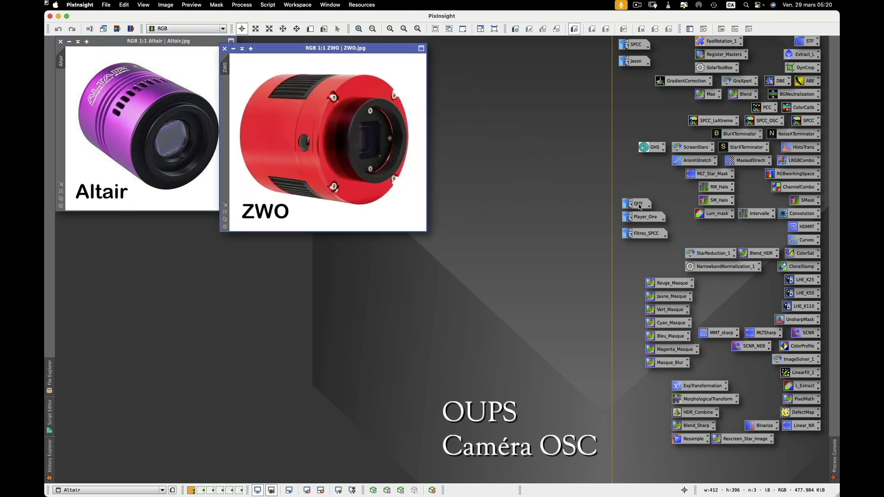
double_click(640, 207)
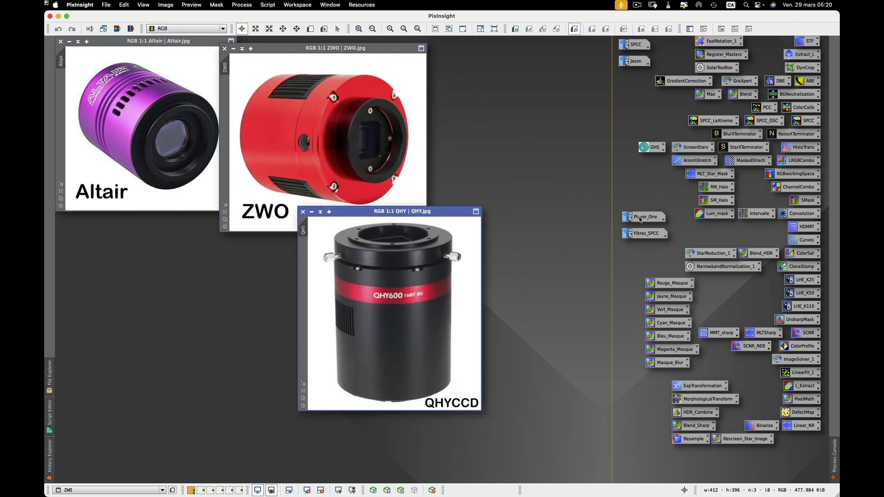
double_click(648, 219)
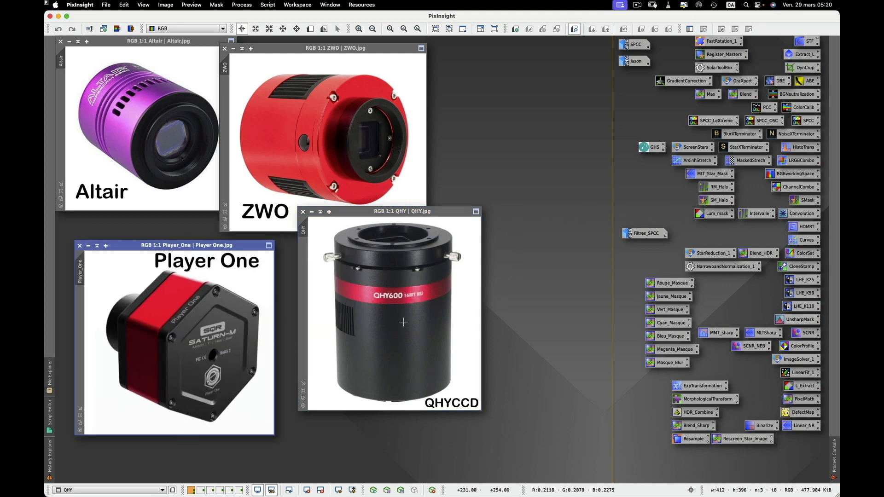
click(312, 213)
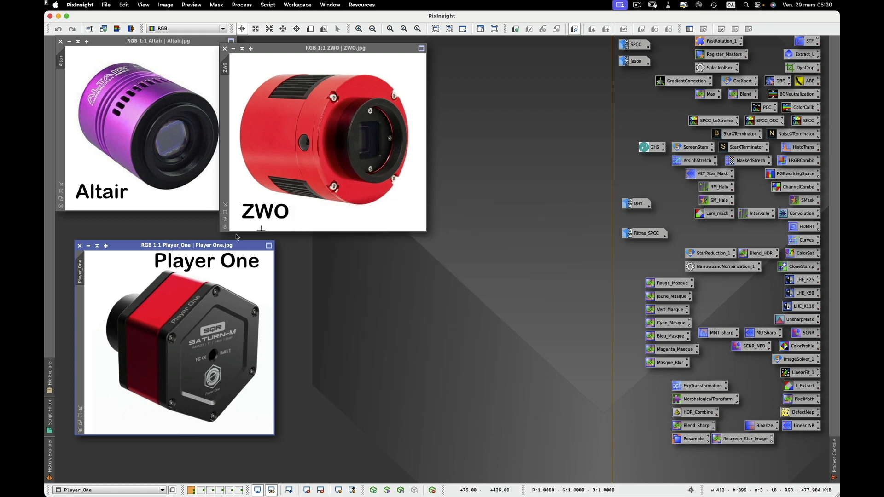
click(88, 246)
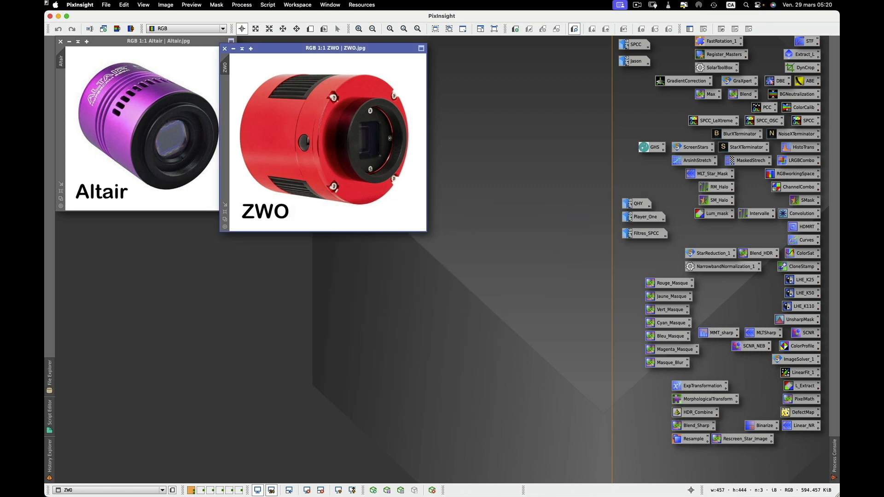
click(233, 48)
click(69, 42)
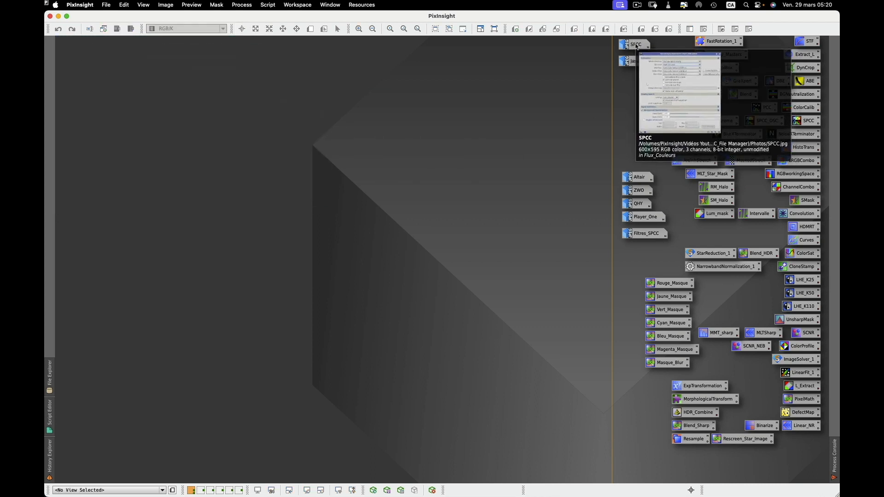
Compare the SPCC reference image of the older dialog with the SPCC_OSC preset, and close both
double_click(636, 45)
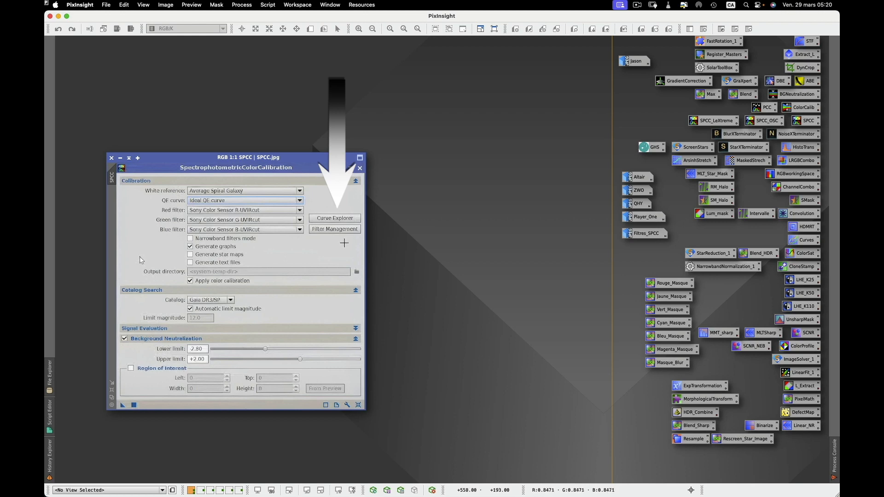
click(120, 159)
double_click(769, 122)
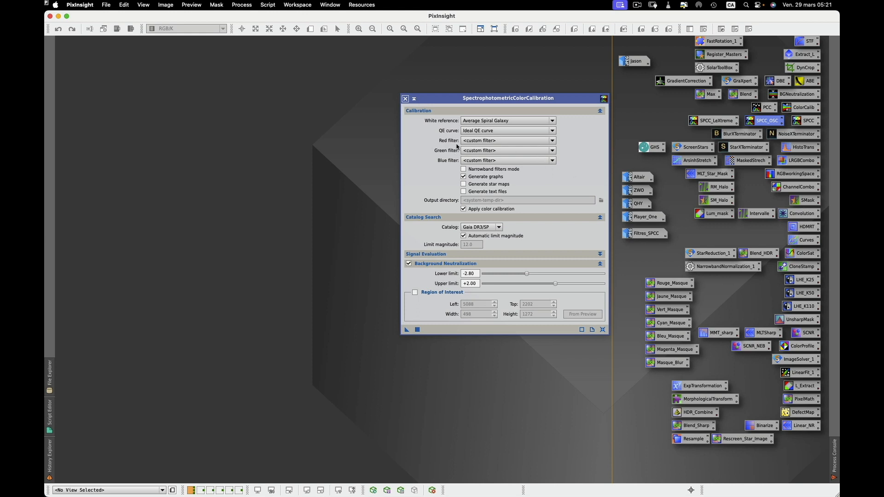
click(405, 99)
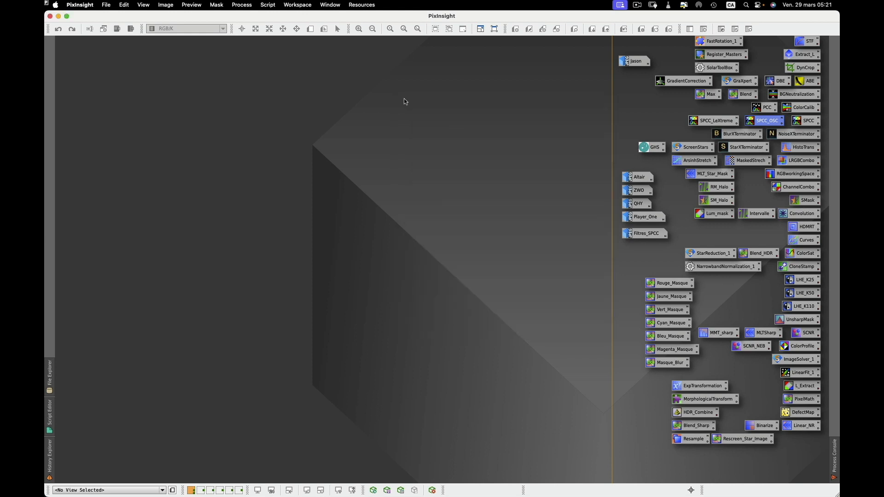
Open the FilterManager process from the Spectrophotometry group and bring up its Curve Explorer
click(241, 5)
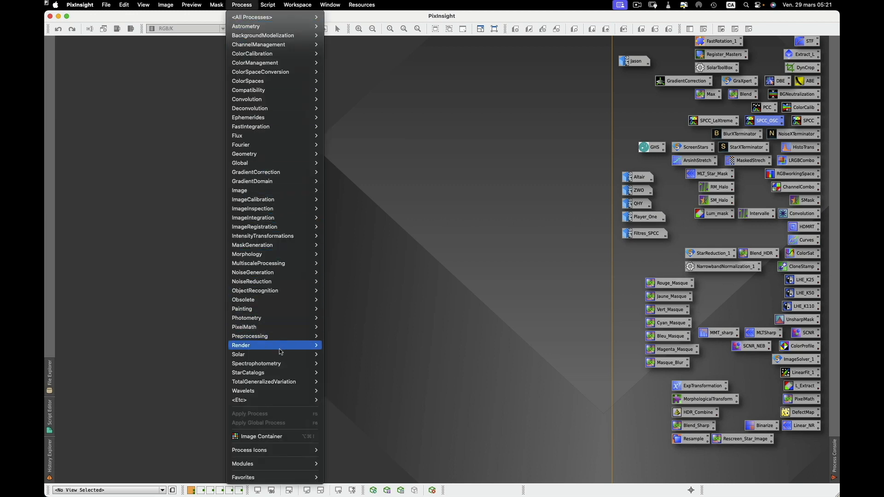
mouse_move(277, 366)
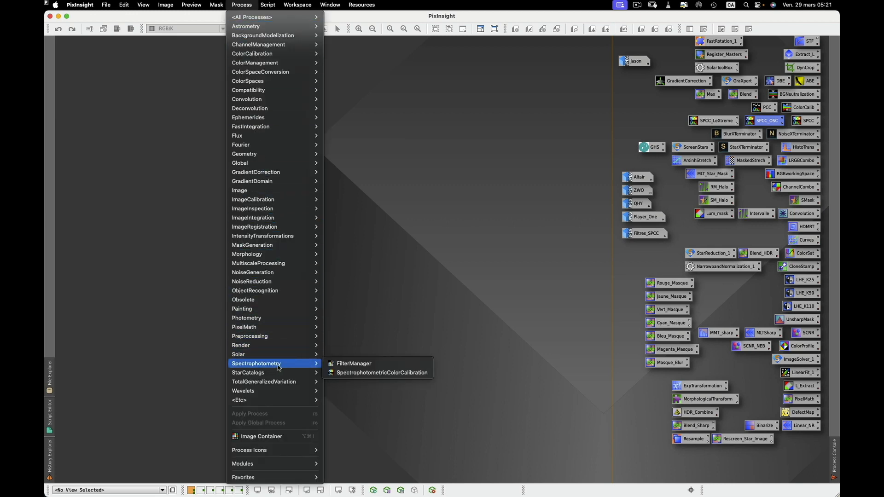
click(376, 366)
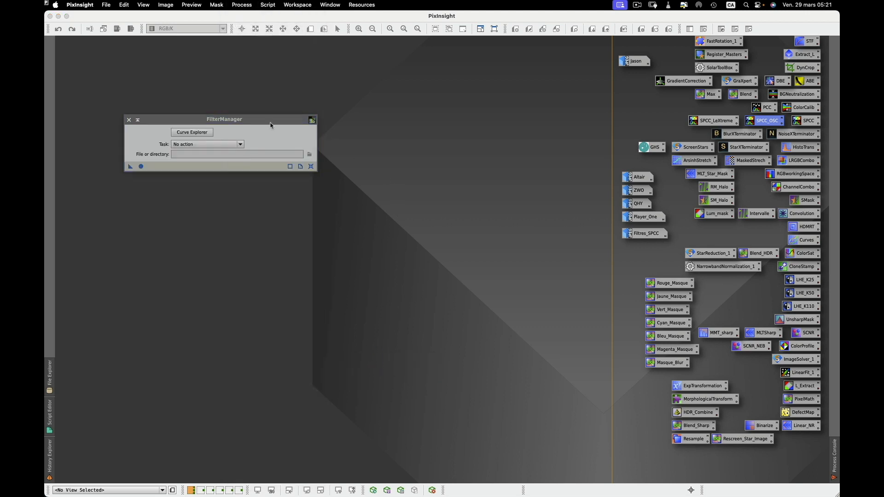
click(272, 120)
click(193, 133)
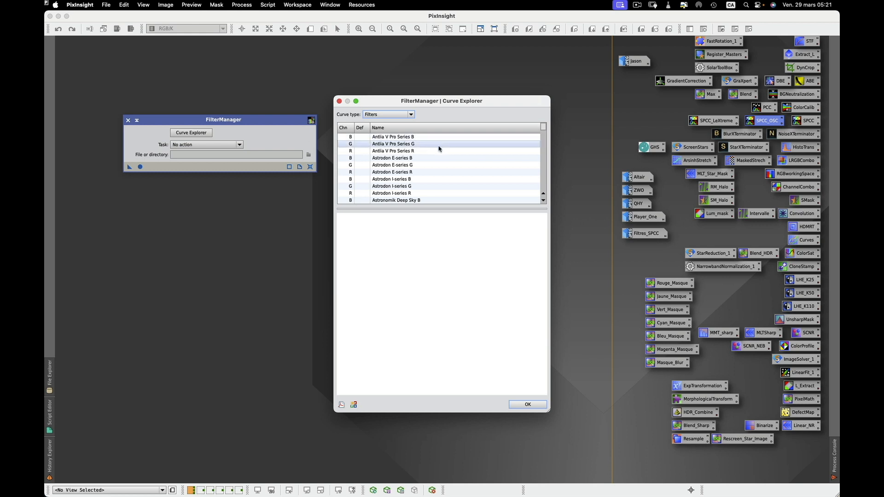
Browse the Filters list in the Curve Explorer from the Antlia entries to the Sony and ZWO entries
drag(490, 104, 507, 103)
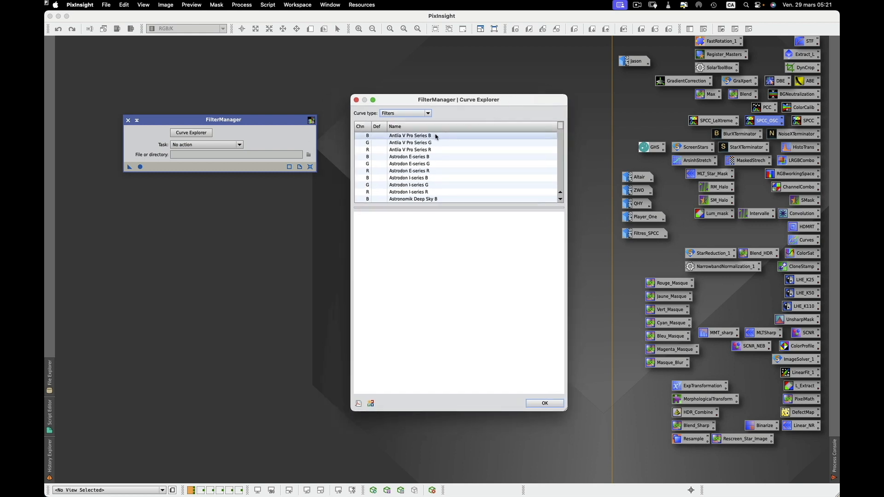
click(560, 128)
drag(561, 128, 560, 179)
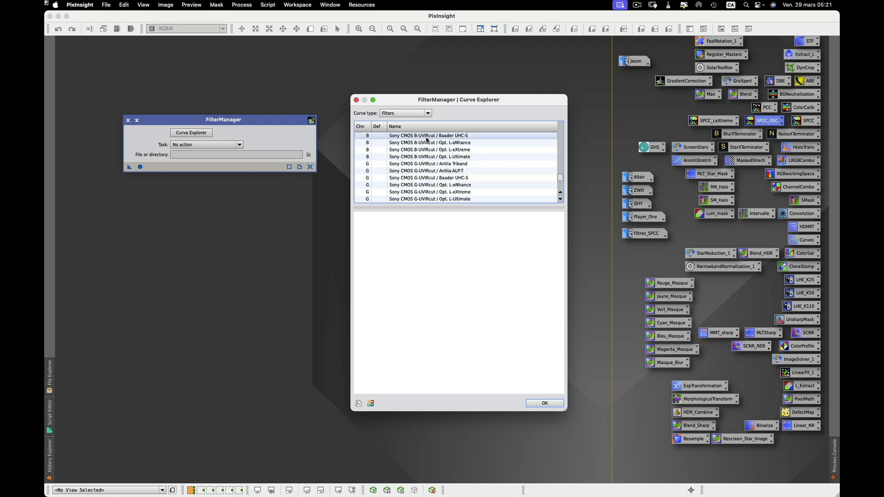
click(561, 183)
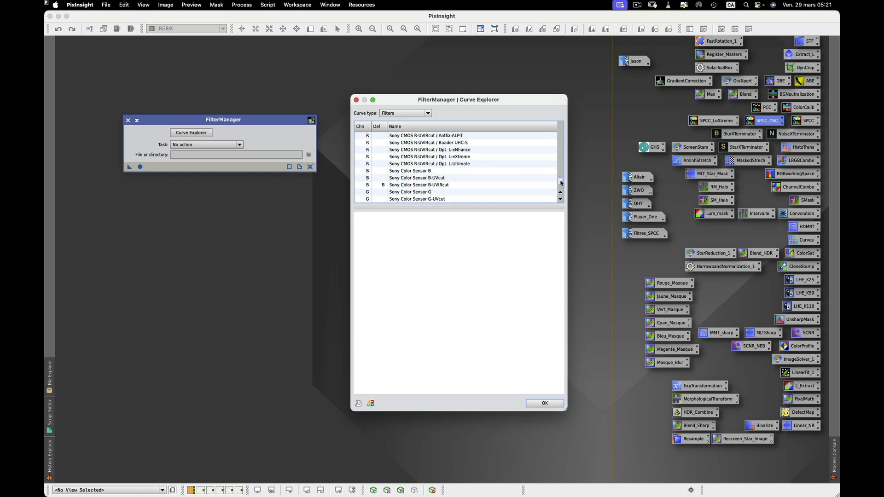
drag(561, 183, 561, 186)
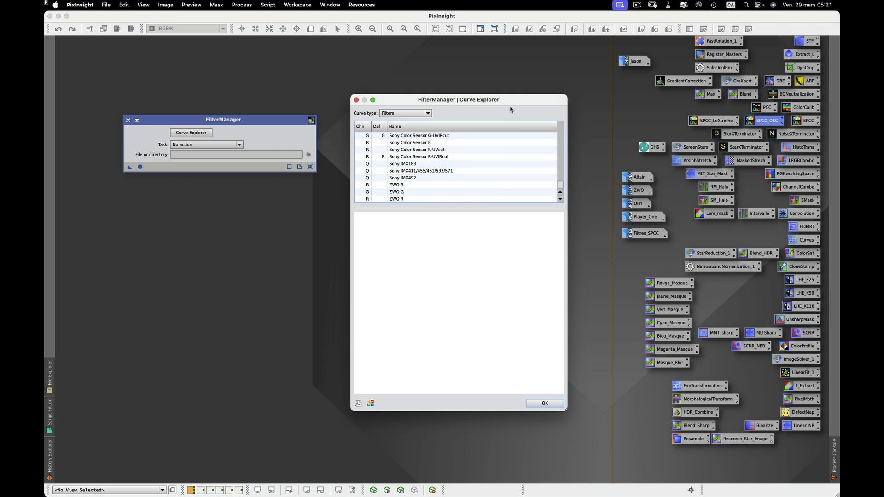
drag(515, 106, 505, 88)
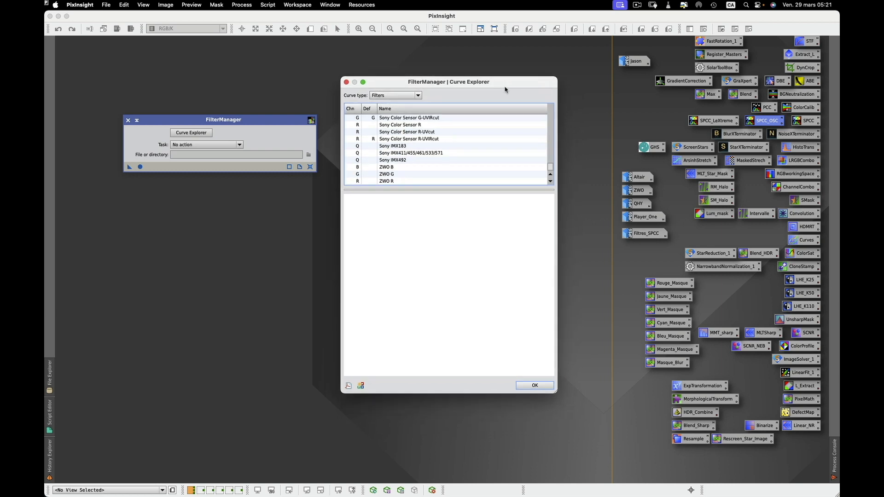
Plot the Sony Color Sensor B, G and R transmission curves together in the Curve Explorer
click(551, 175)
click(550, 174)
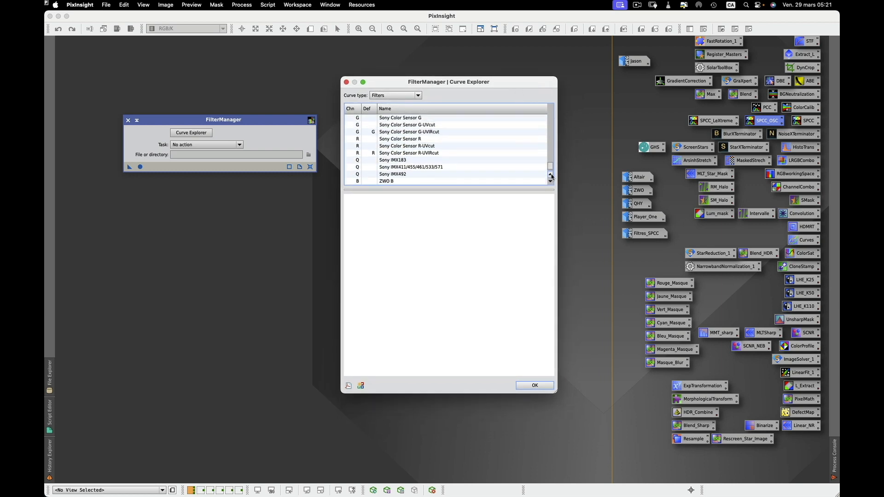
click(550, 175)
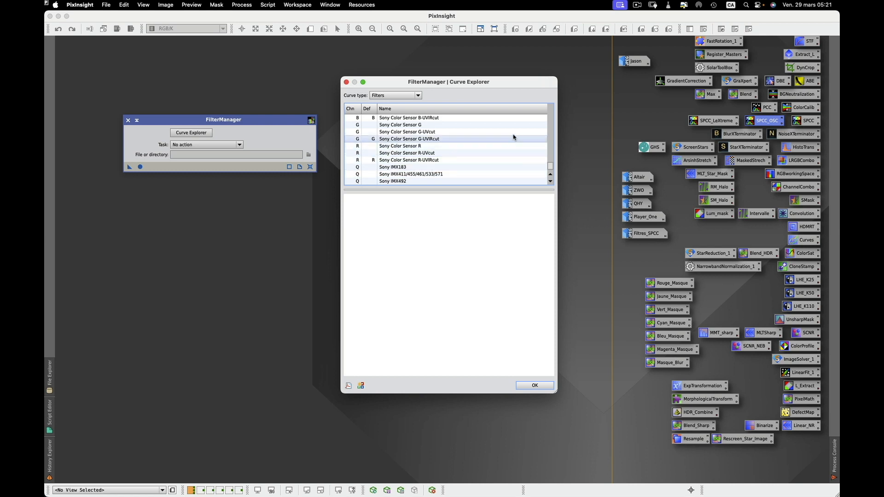
click(551, 175)
click(551, 174)
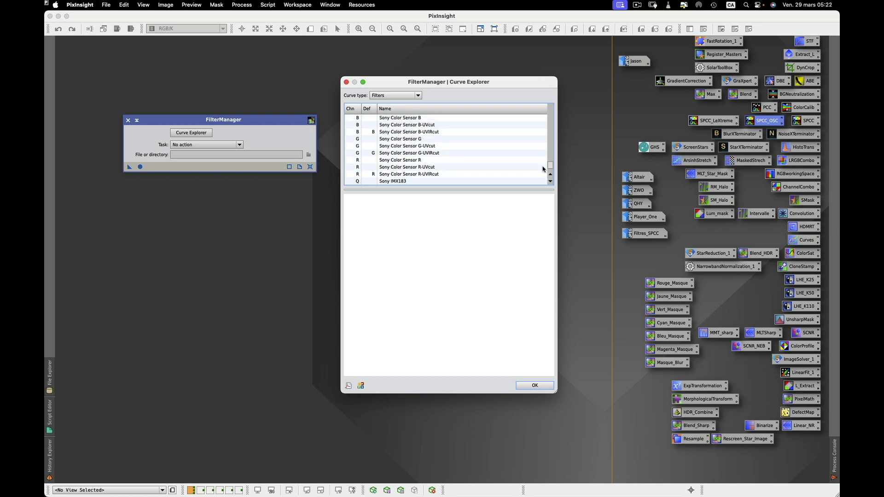
click(431, 119)
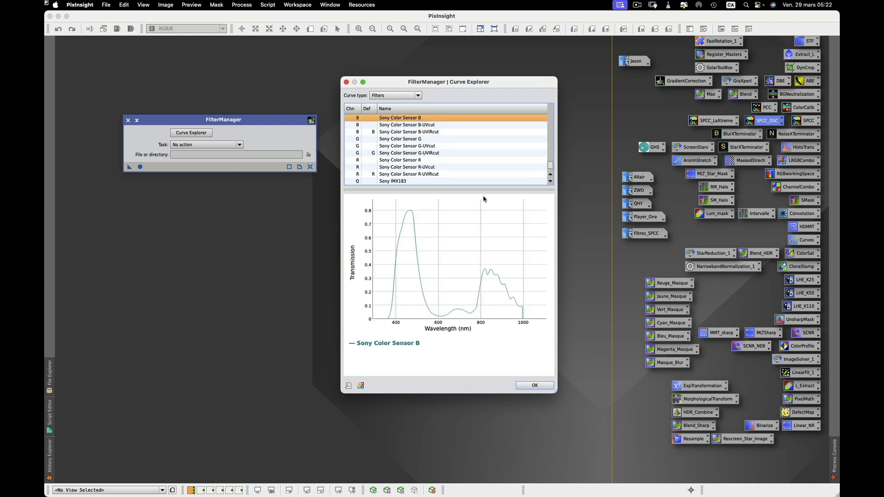
click(437, 140)
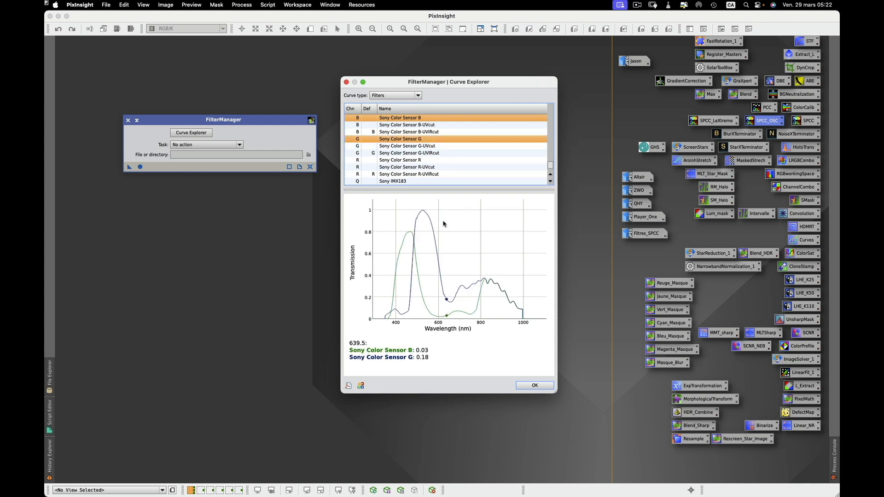
click(435, 161)
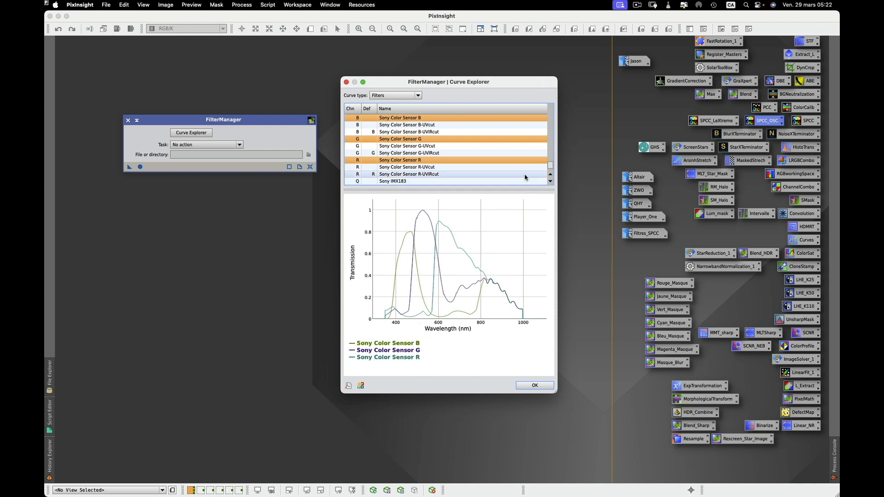
Plot the Sony Color Sensor R-UVIRcut, G-UVIRcut and B-UVIRcut curves together, and close the Curve Explorer and FilterManager
click(461, 175)
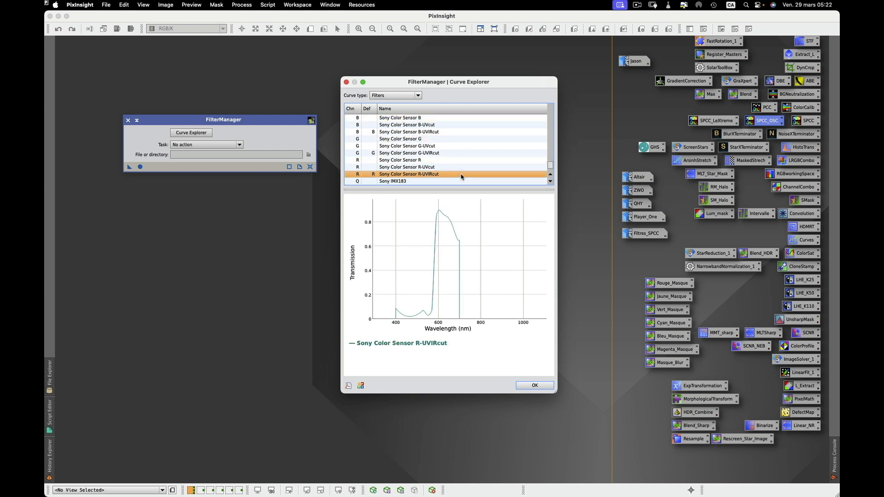
super+click(454, 146)
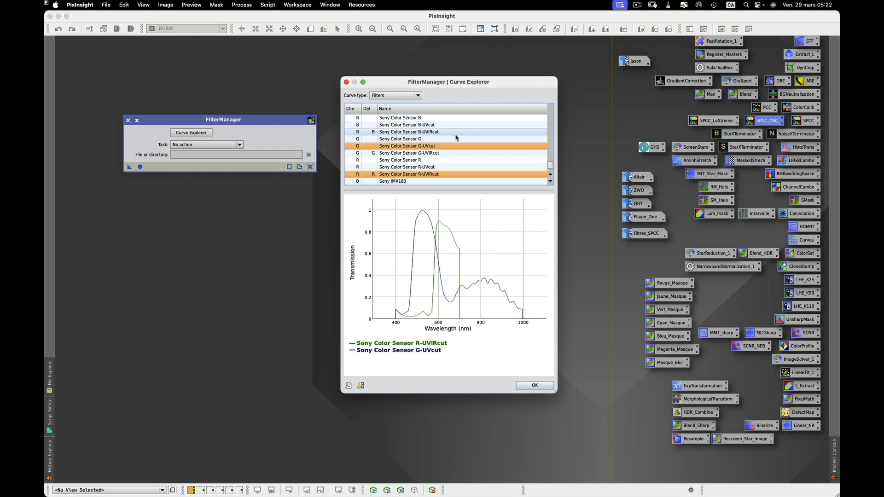
super+click(451, 146)
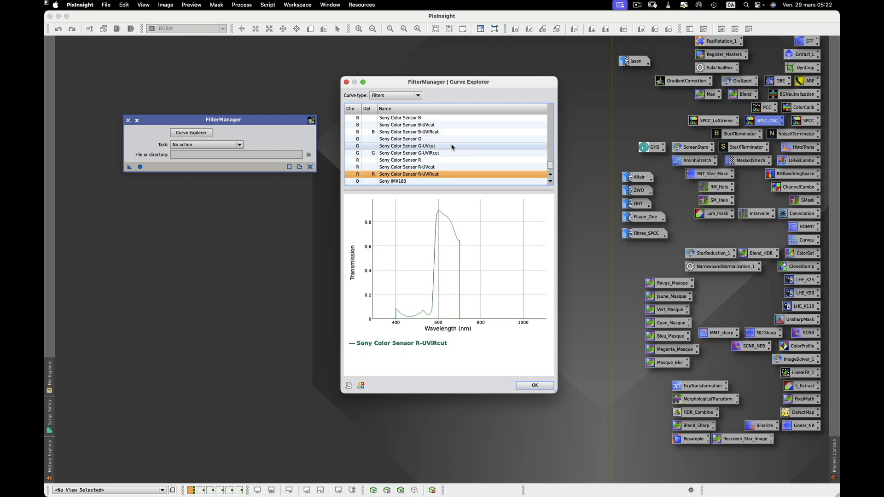
super+click(451, 154)
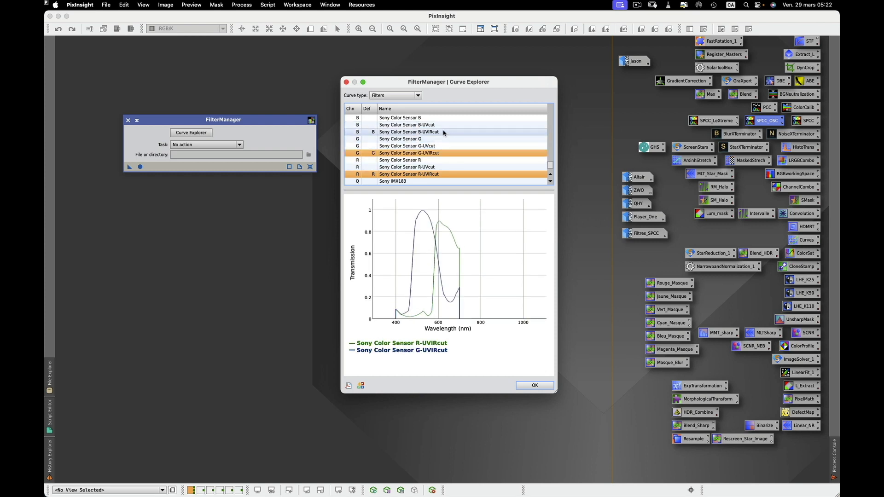
super+click(444, 133)
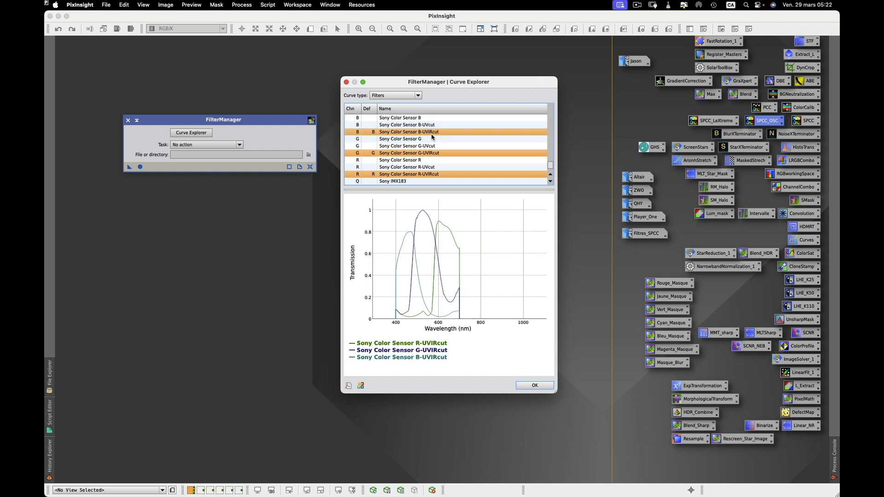
mouse_move(394, 288)
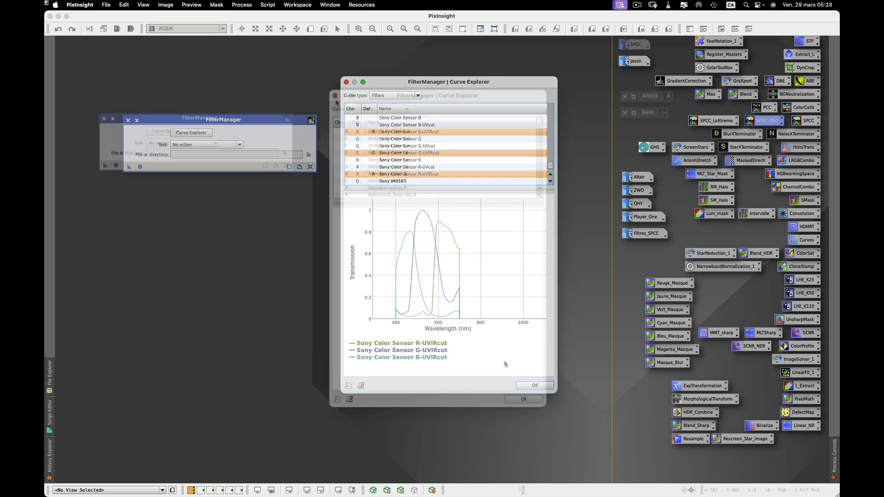
click(335, 96)
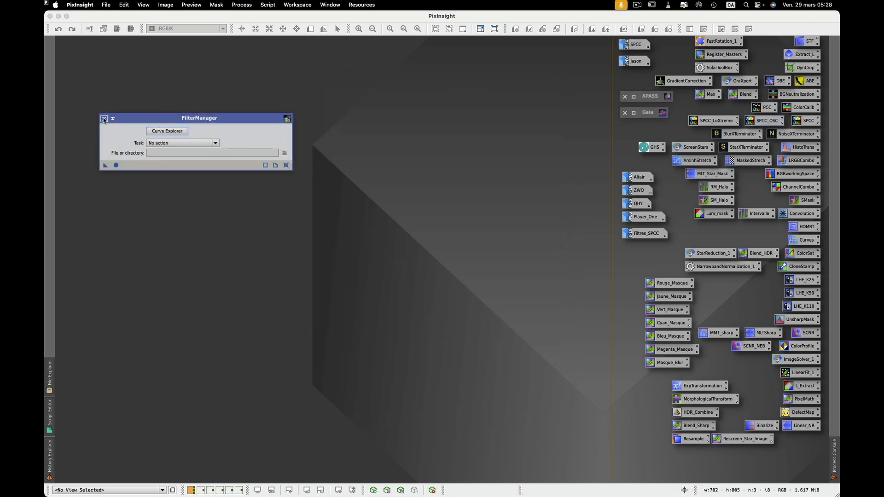
click(104, 120)
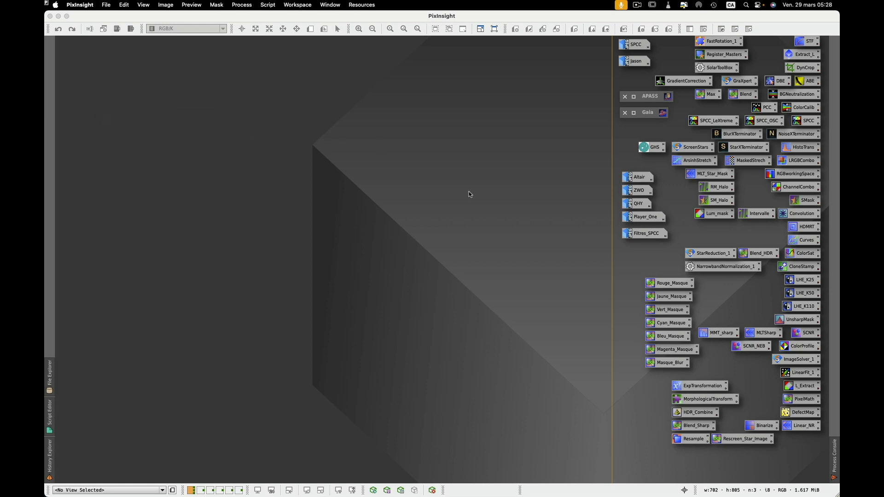
Open the Filtres_SPCC image, and view the YouTube channel image before collapsing it back to an icon
double_click(645, 234)
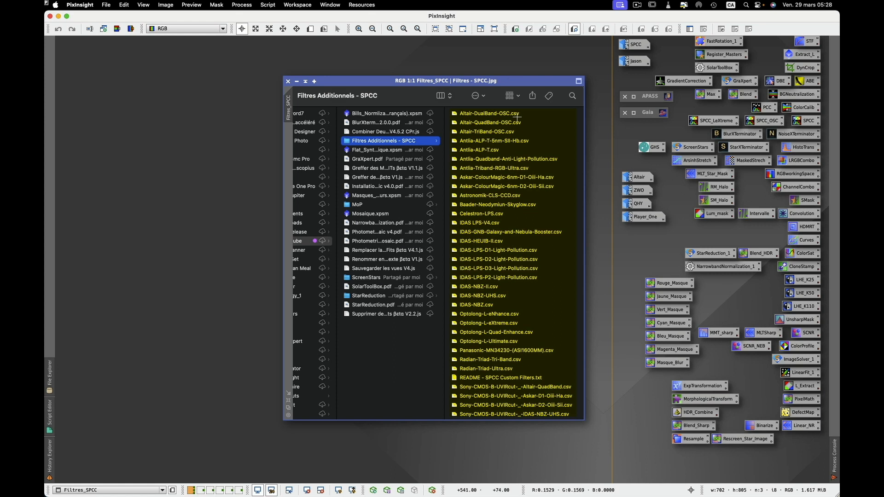
double_click(635, 61)
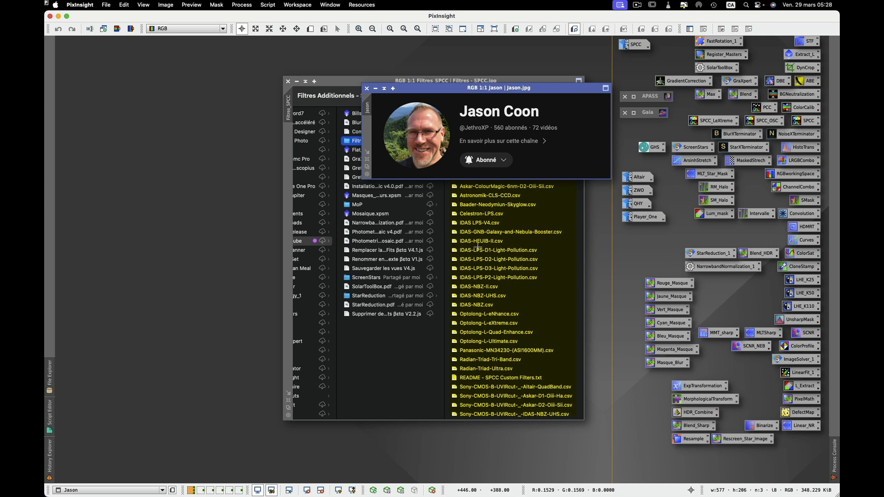
click(375, 89)
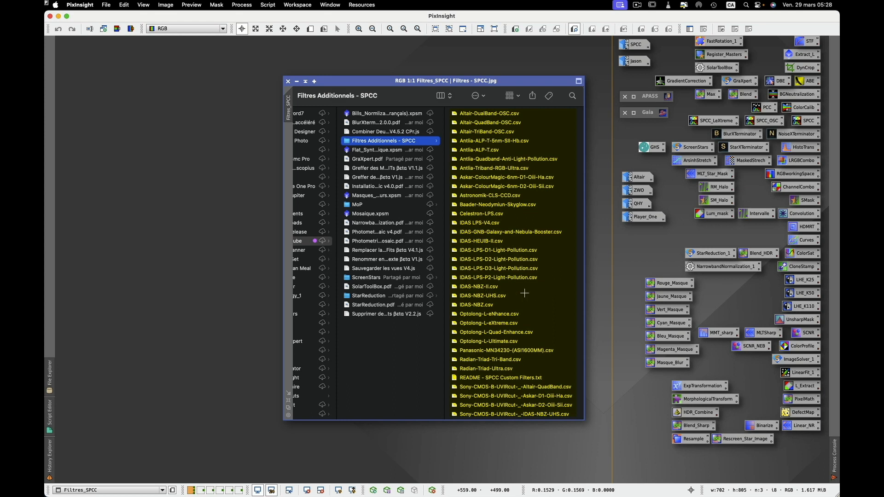
Switch to Finder, preview Altair-DualBand-OSC.csv from the Filtres Additionnels - SPCC folder, and return to PixInsight
click(49, 415)
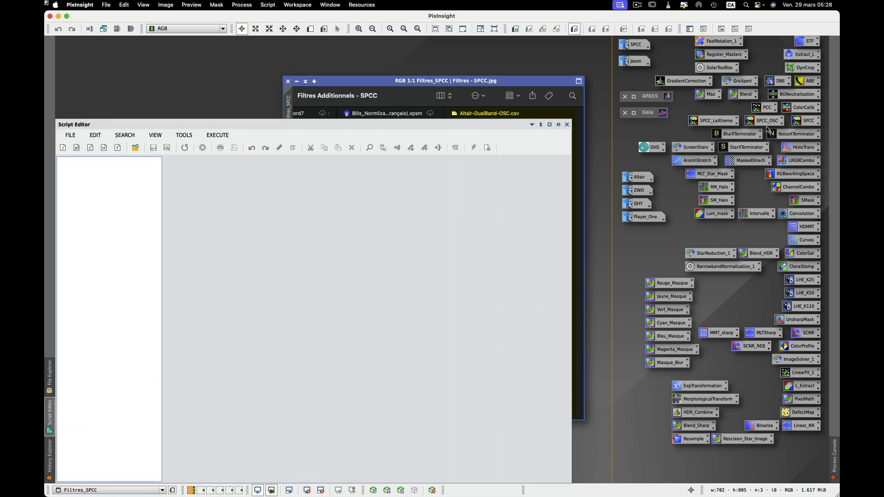
key(super+Tab)
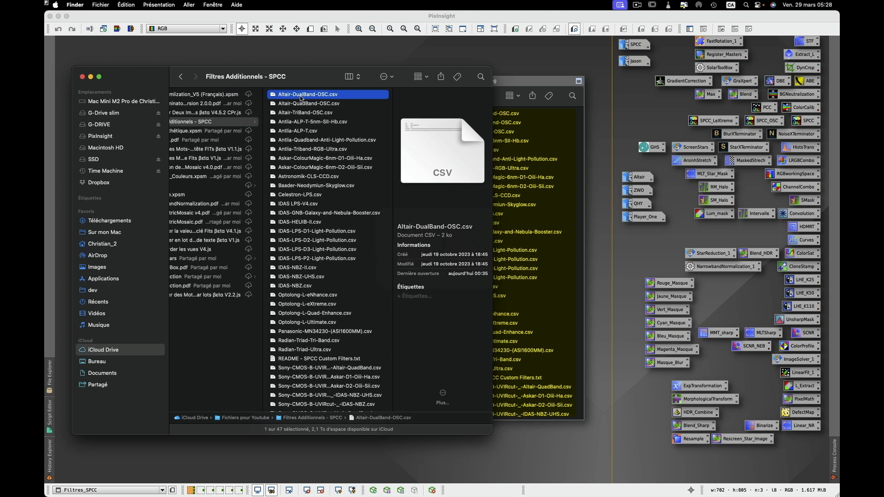
key(space)
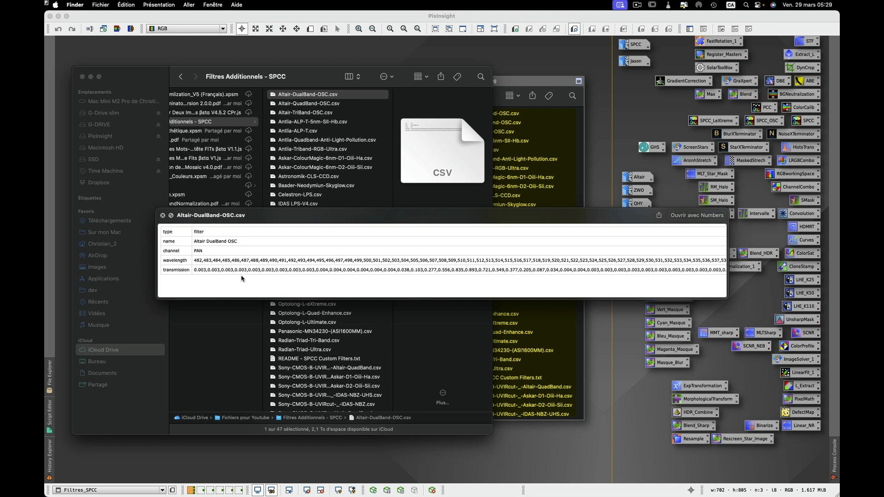
key(space)
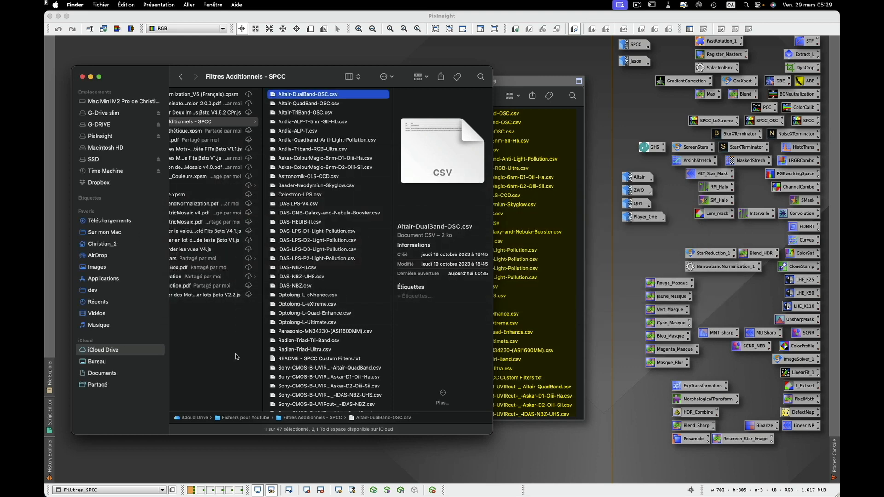
click(549, 451)
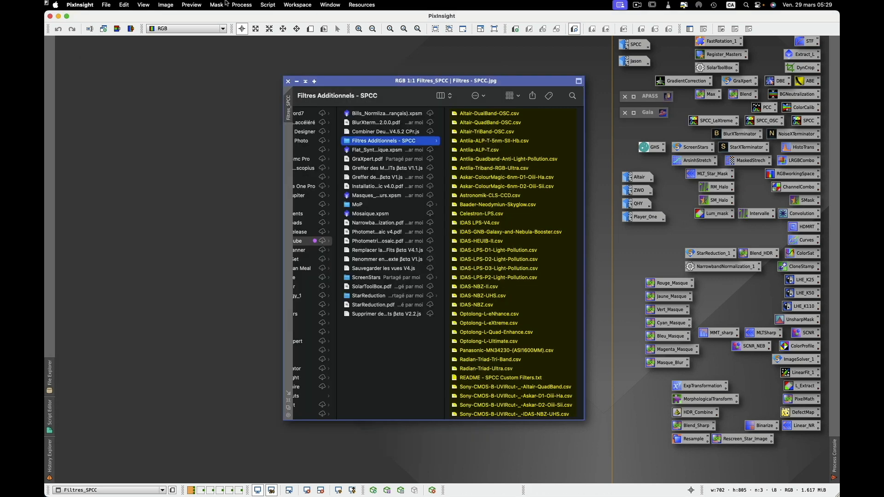
Close the Filtres_SPCC image and open the FilterManager process from the Spectrophotometry group
click(289, 81)
click(247, 9)
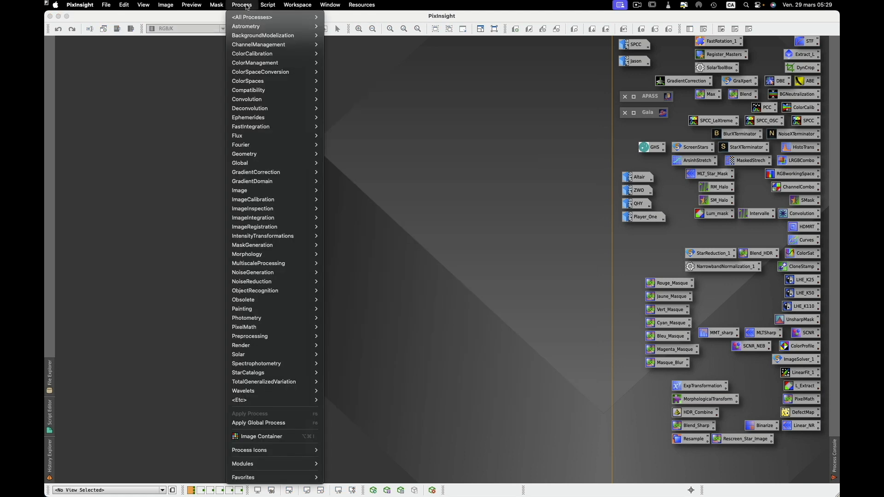
mouse_move(266, 383)
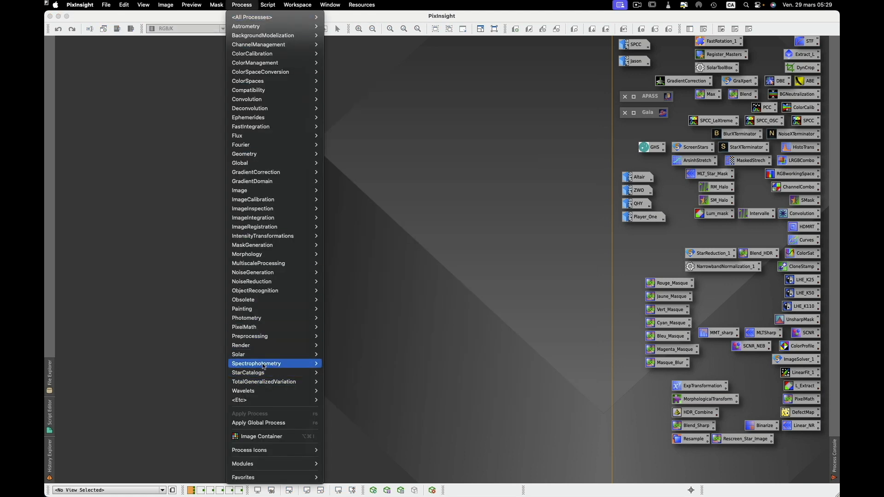
mouse_move(290, 368)
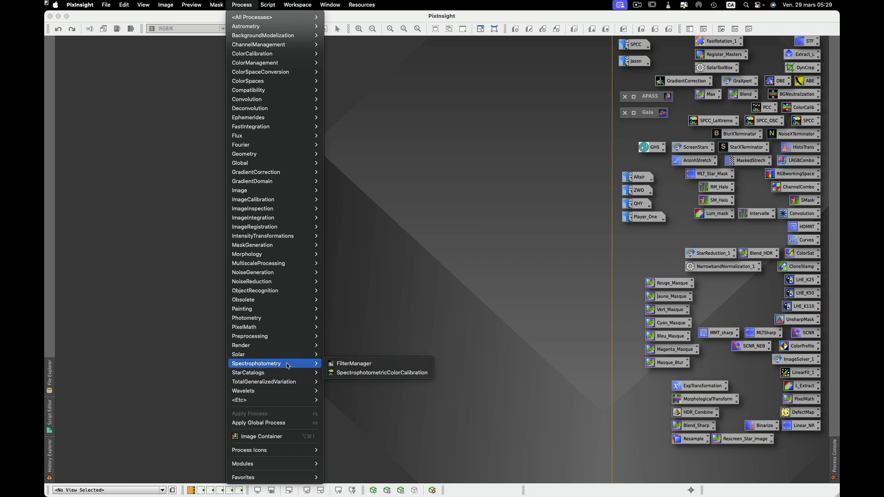
click(359, 362)
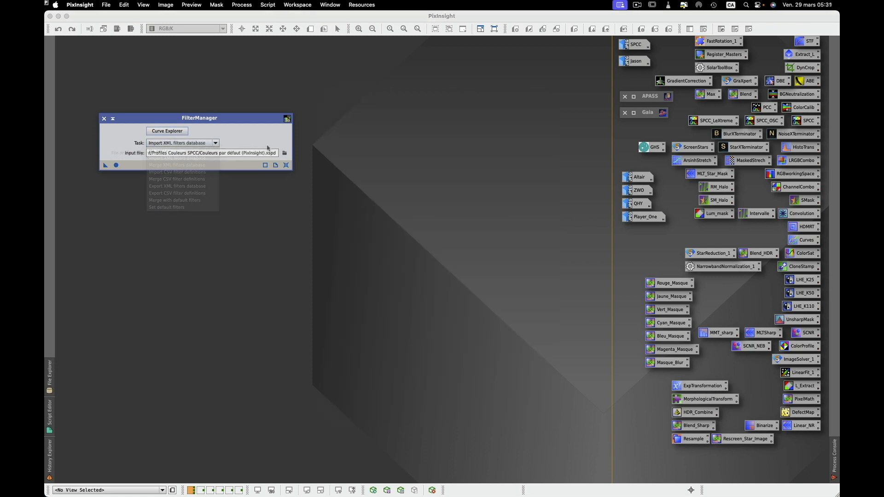
Merge the CSV filter definitions into the database using the Filtres Additionnels - SPCC folder as the input directory
click(216, 144)
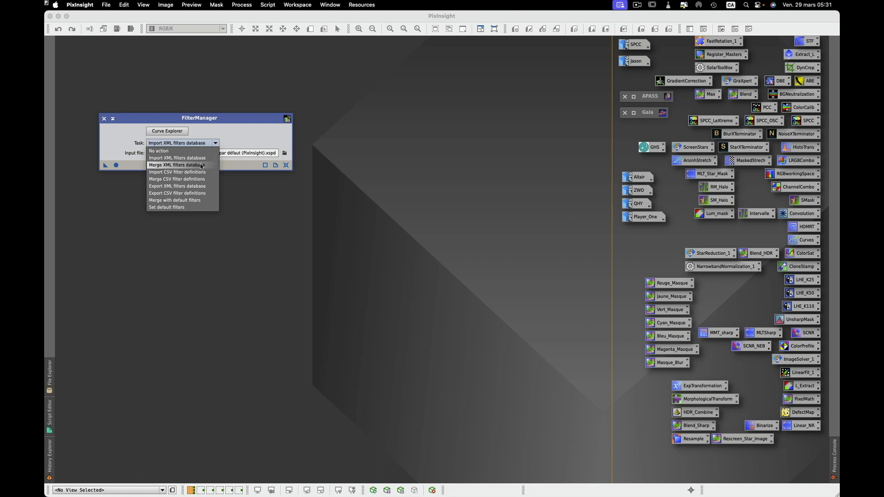
click(181, 179)
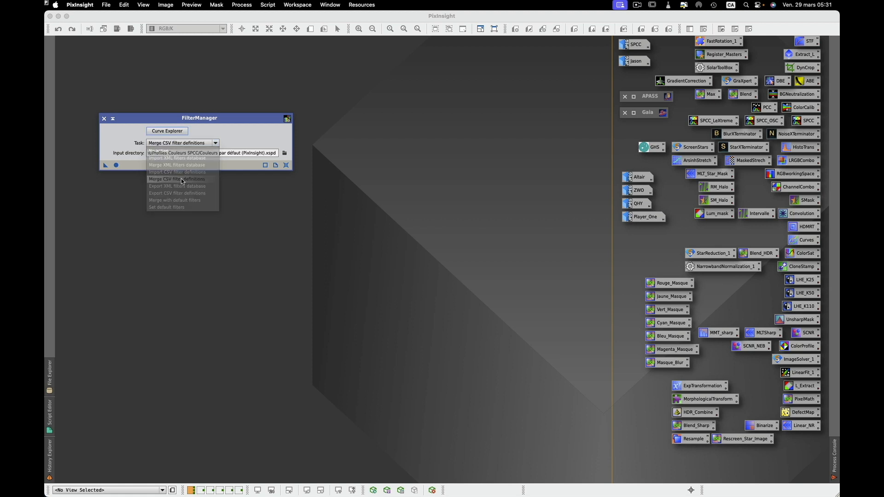
click(284, 154)
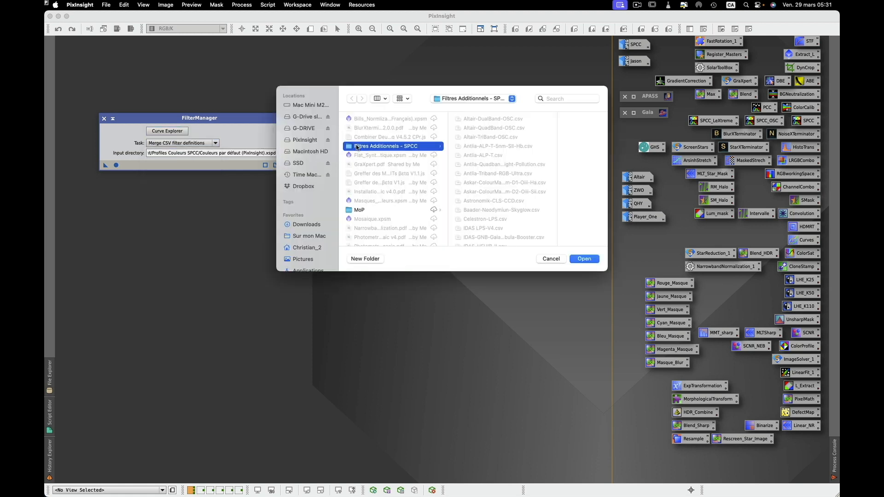
click(477, 100)
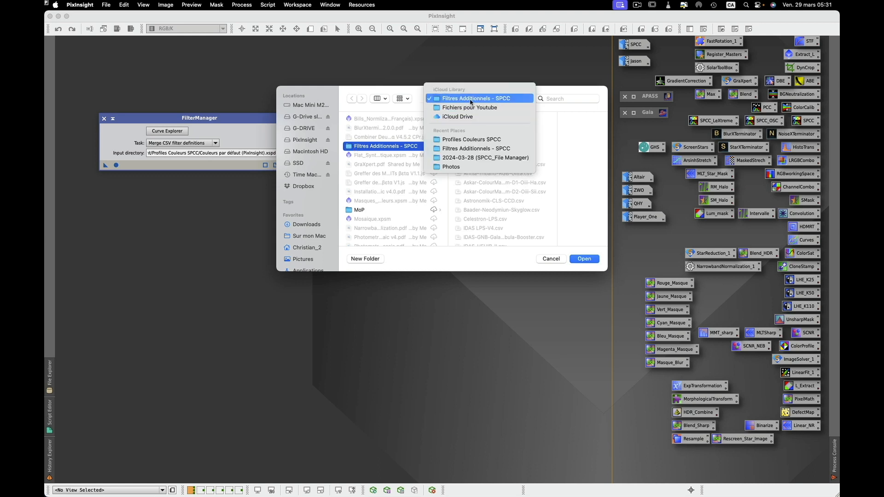
click(471, 100)
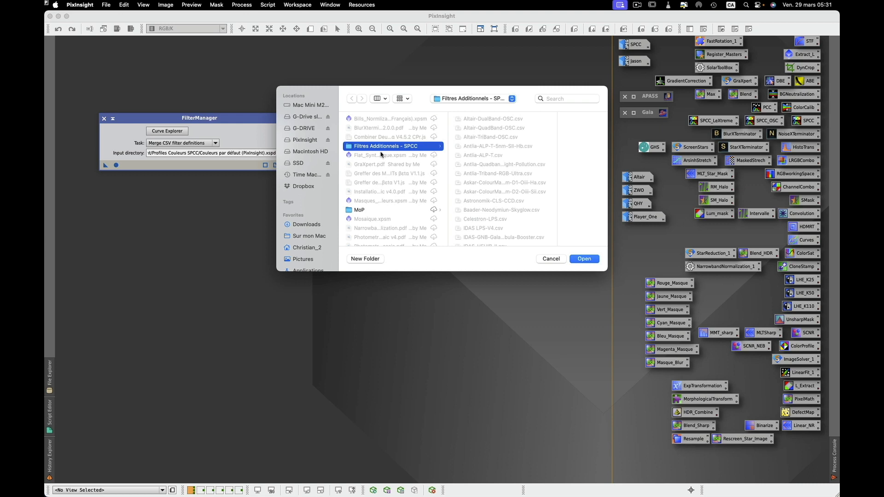
click(585, 258)
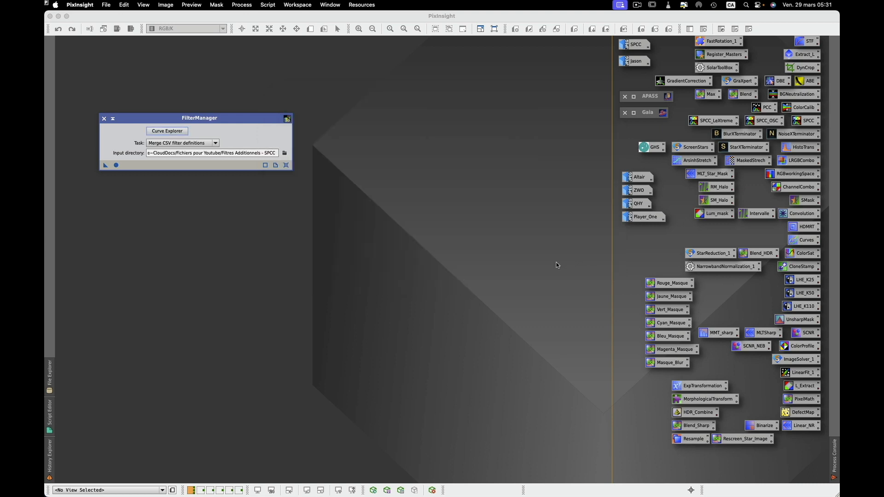
click(117, 166)
Open the Curve Explorer and examine which filters it lists, from the Askar entries to the Canon EOS ones
click(173, 132)
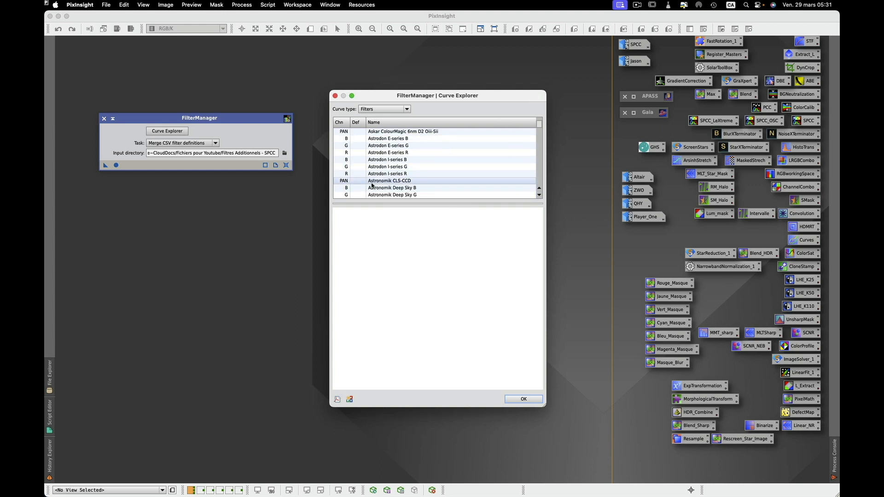
click(539, 195)
click(539, 195)
click(539, 196)
click(539, 195)
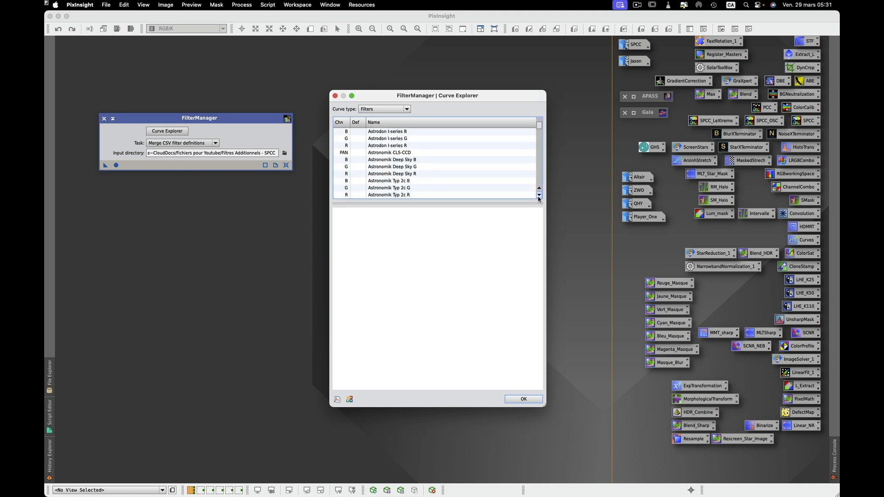
click(539, 195)
click(539, 195)
click(539, 195)
click(539, 195)
click(539, 195)
click(539, 195)
click(539, 195)
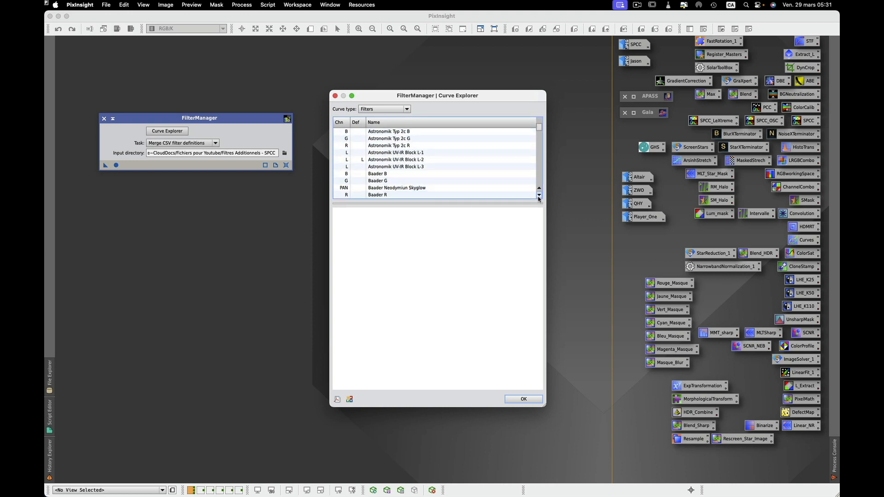
click(539, 195)
click(539, 195)
click(539, 195)
click(539, 195)
click(539, 195)
click(539, 195)
click(539, 195)
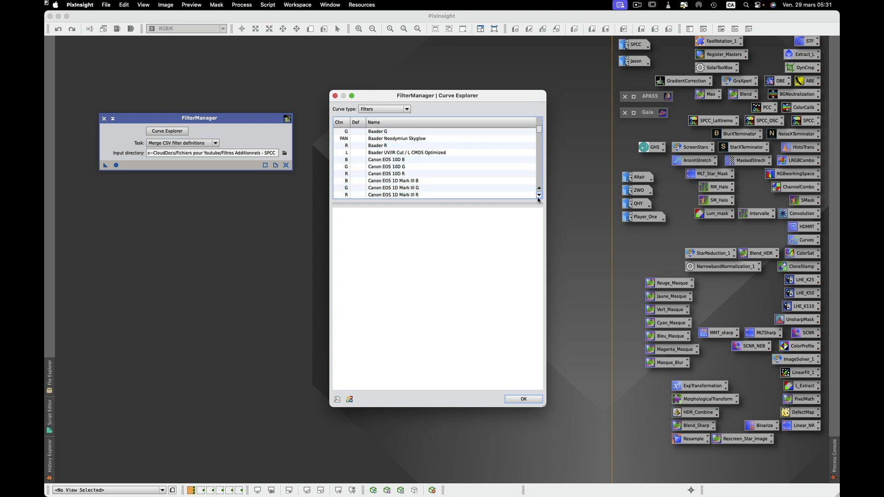
View the curves of the IDAS NBZ UHS, IDAS LPS P2 Light Pollution and IDAS LPS D3 Light Pollution filters in turn
drag(537, 130, 539, 150)
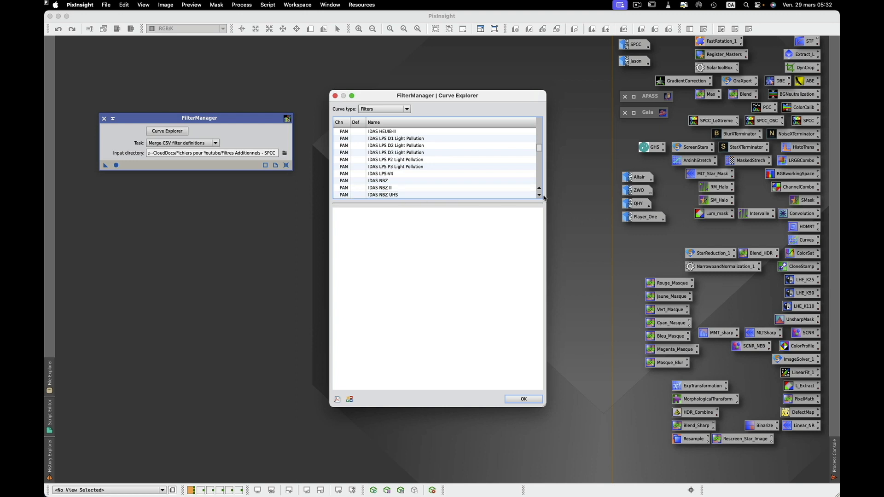
click(408, 195)
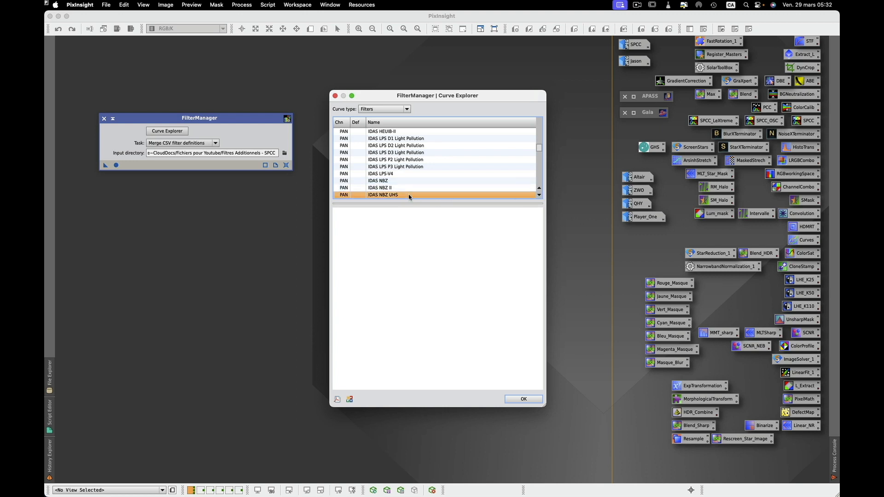
click(419, 160)
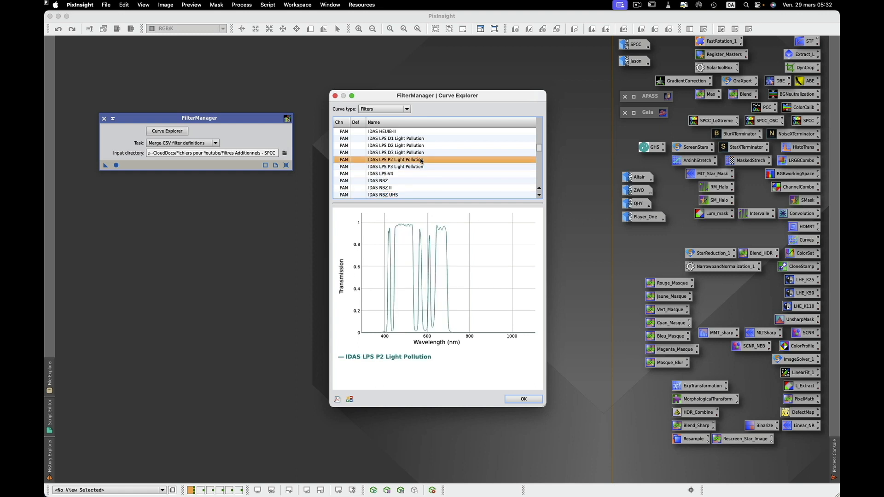
click(422, 154)
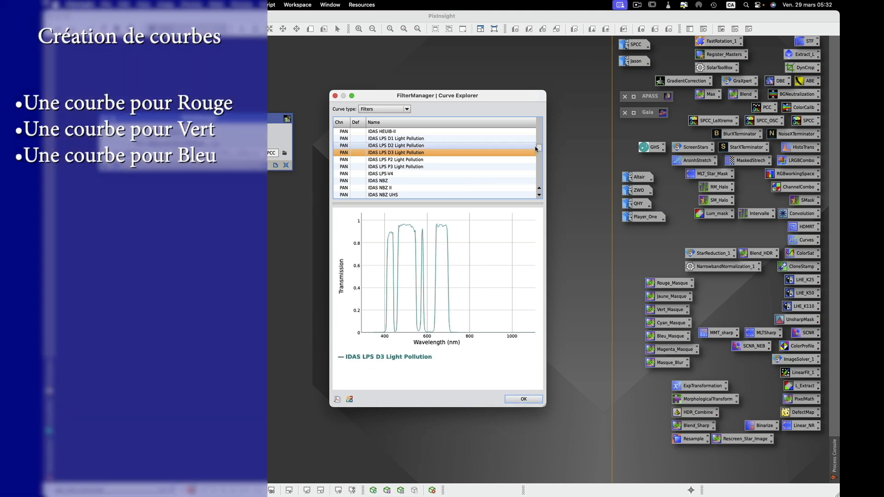
Select the OPTOLONG L-PRO Light Pollution and Sony Color Sensor R-UVIRcut filters together to plot both curves
drag(537, 148, 539, 180)
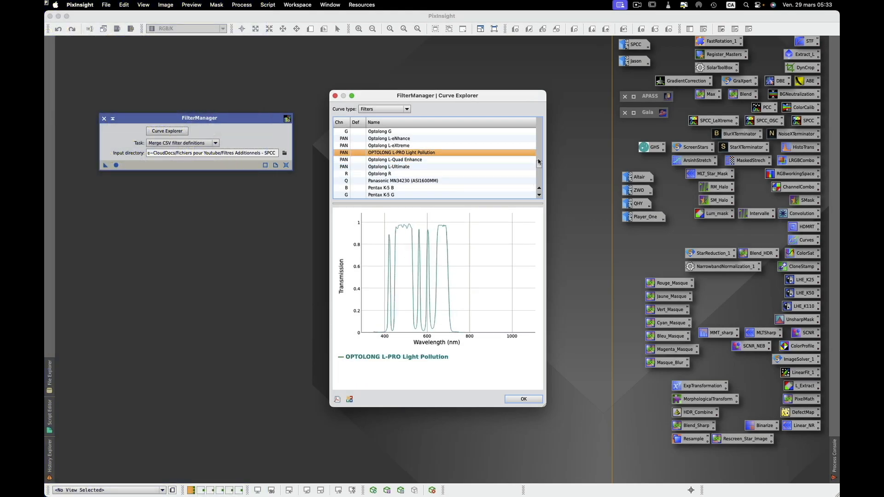
drag(541, 169, 541, 181)
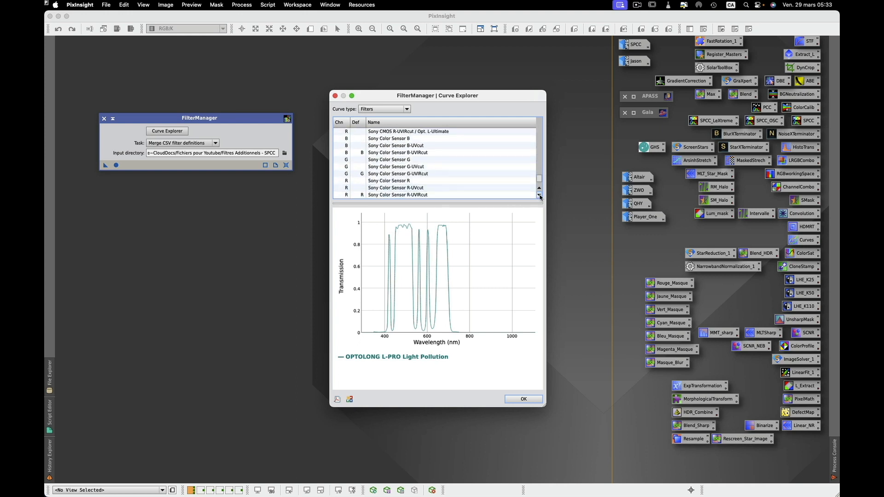
click(539, 194)
click(539, 195)
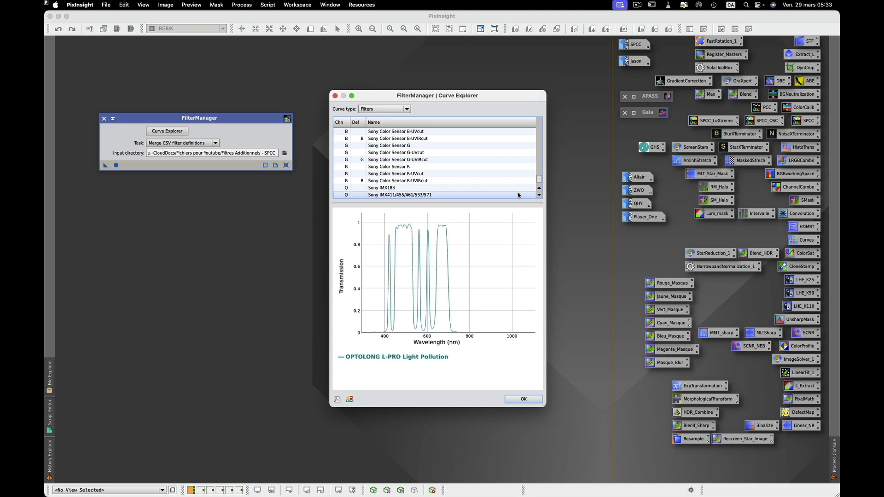
click(437, 181)
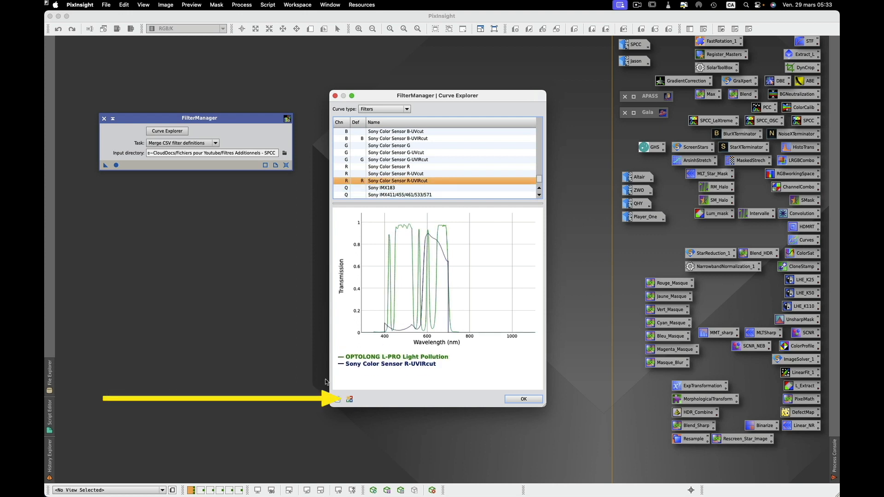
Create a combined filter from the two selected curves, named "Sony Color Sensor R-UVIRcut / L-Pro", with channel R
click(348, 400)
text(S)
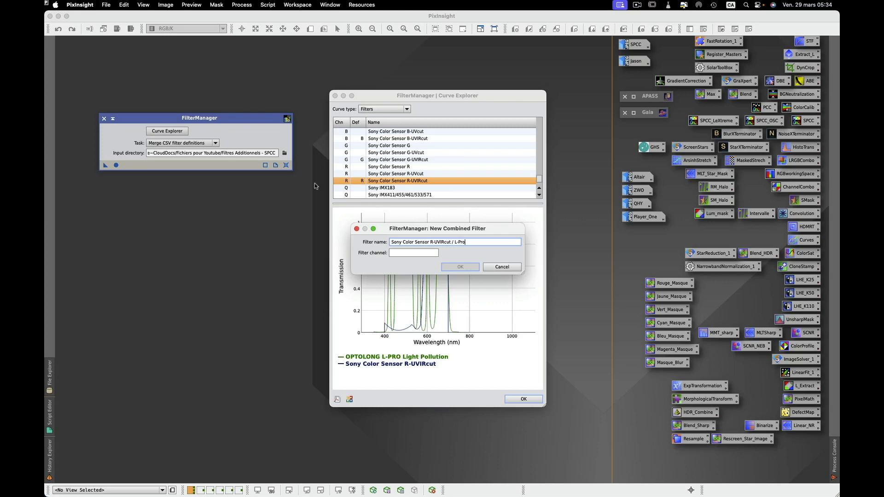
click(397, 253)
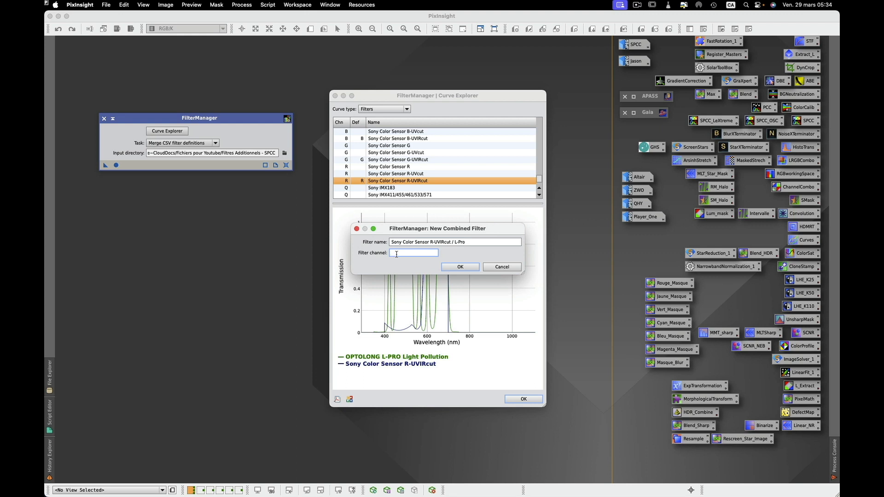
text(R)
click(461, 267)
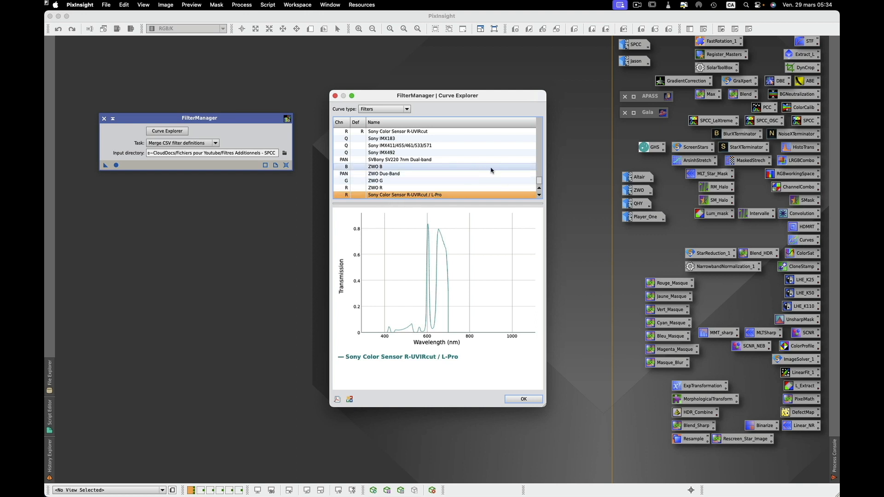
Select the Sony Color Sensor G-UVIRcut and OPTOLONG L-PRO Light Pollution filters together to plot both curves
click(540, 189)
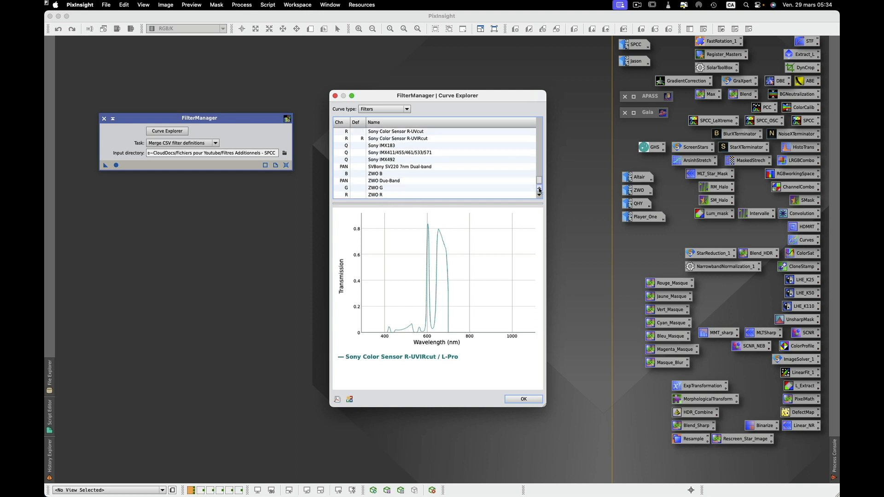
click(540, 189)
click(540, 189)
click(540, 189)
click(540, 188)
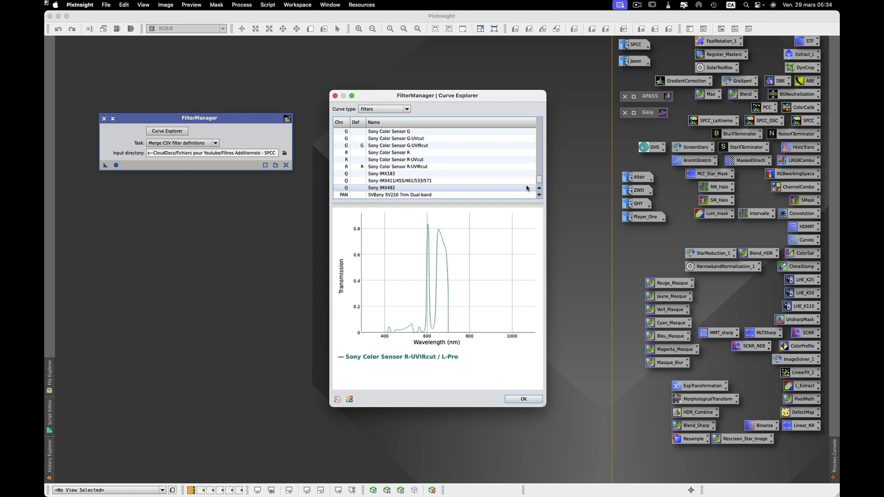
click(437, 147)
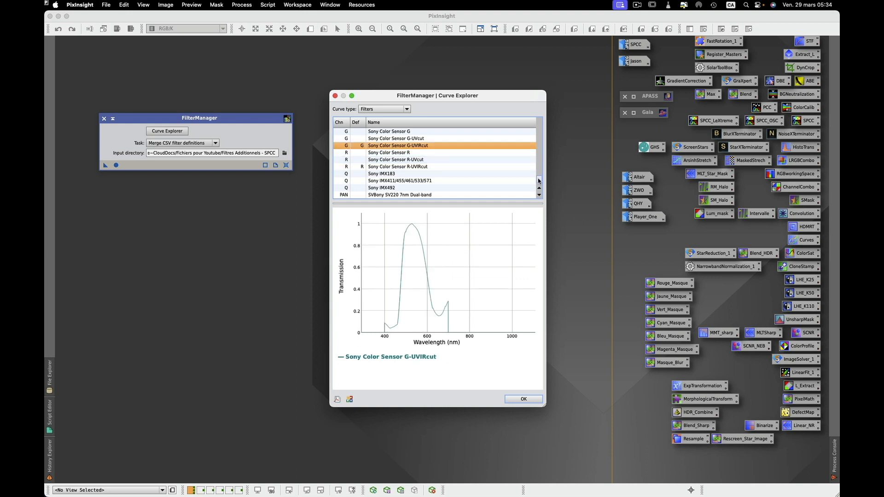
drag(539, 181, 541, 162)
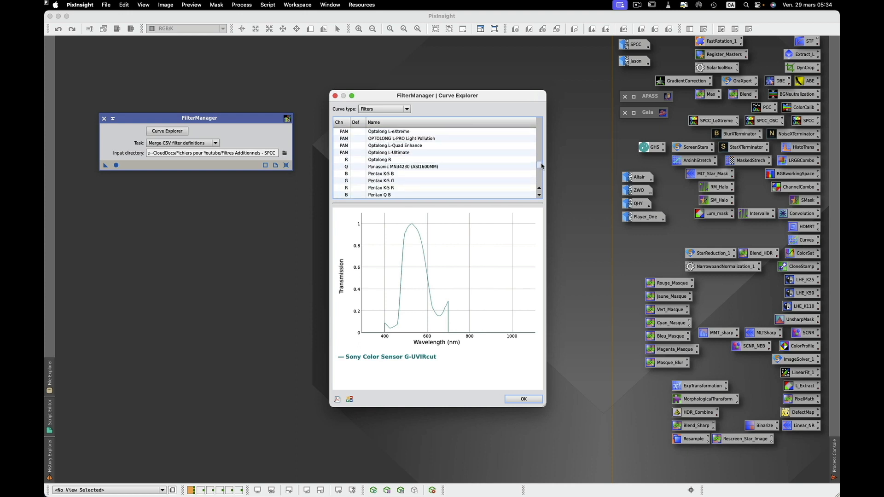
click(439, 139)
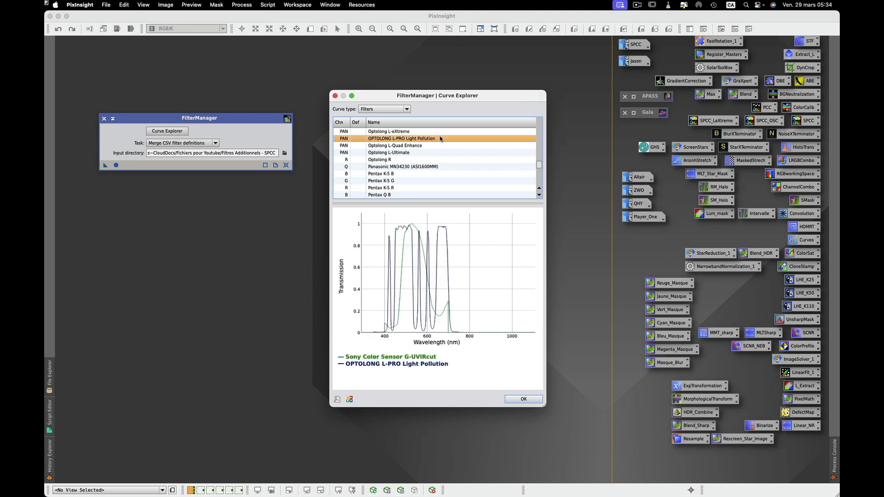
Create a combined filter from the two selected curves, named "Sony Color Sensor G-IVIrcut / L-Pro", with channel G
click(350, 399)
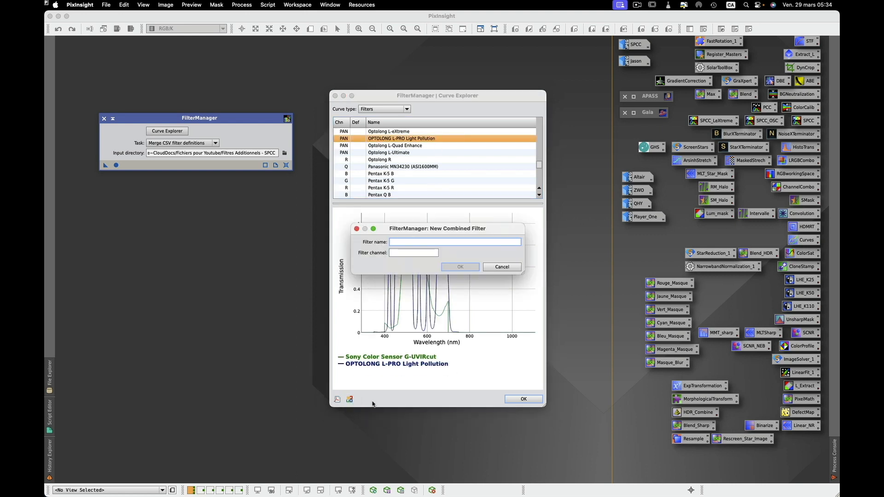
text(So)
click(398, 252)
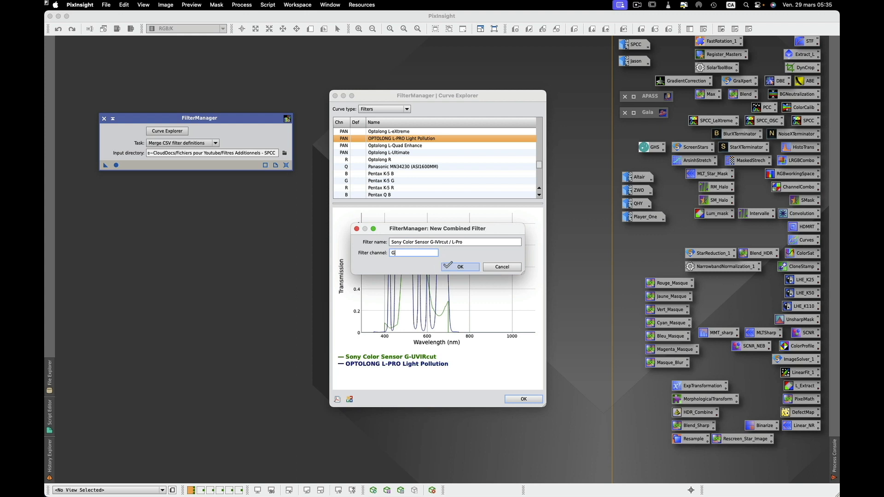
click(456, 267)
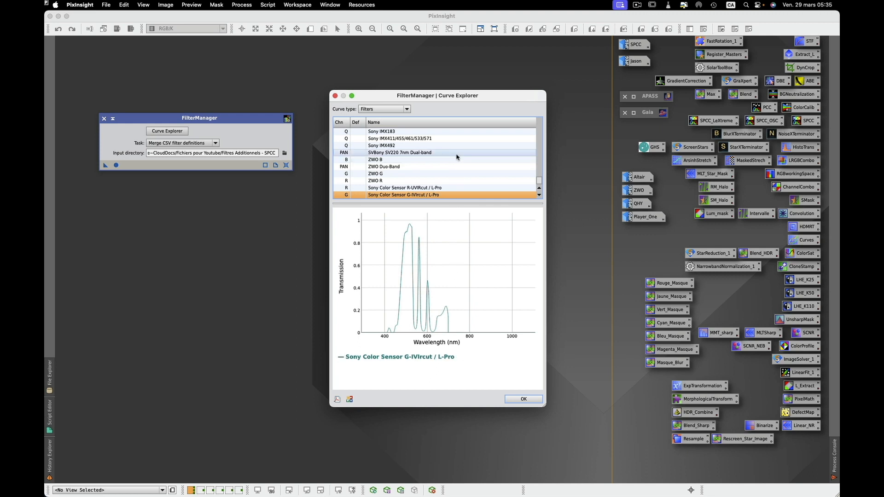
Select the OPTOLONG L-PRO Light Pollution and Sony Color Sensor B-UVIRcut filters together to plot both curves
drag(539, 181, 542, 165)
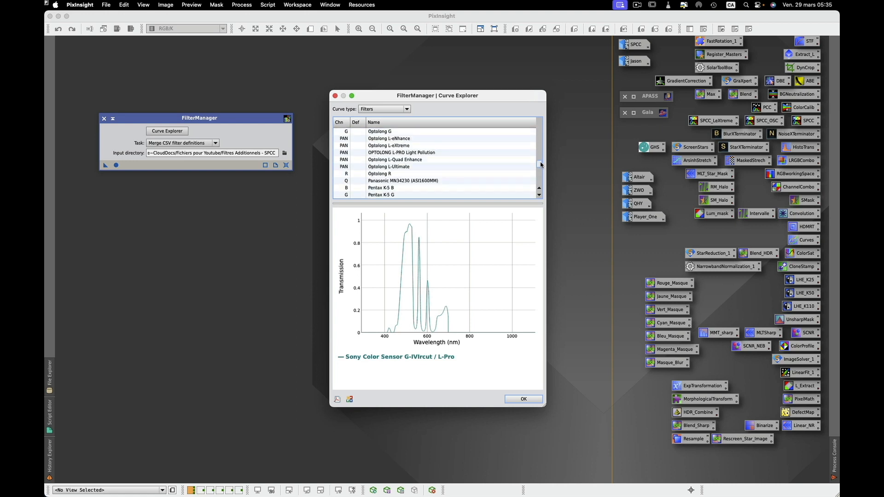
click(447, 152)
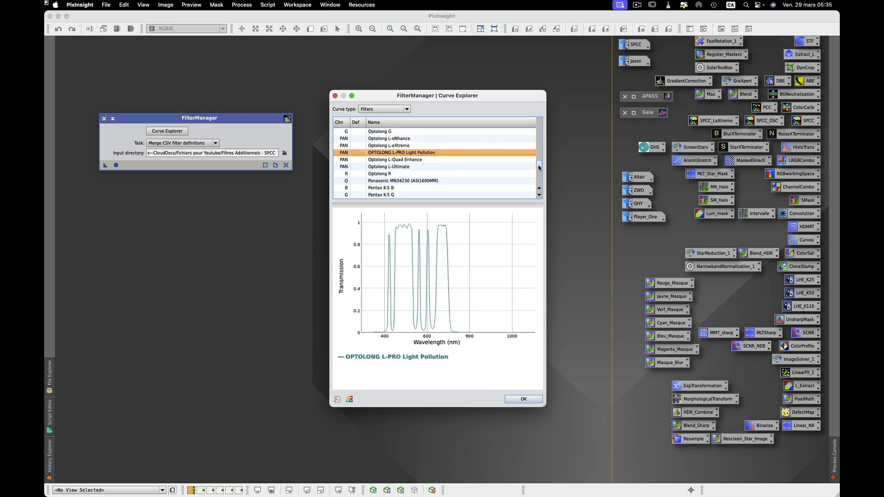
drag(540, 168, 540, 179)
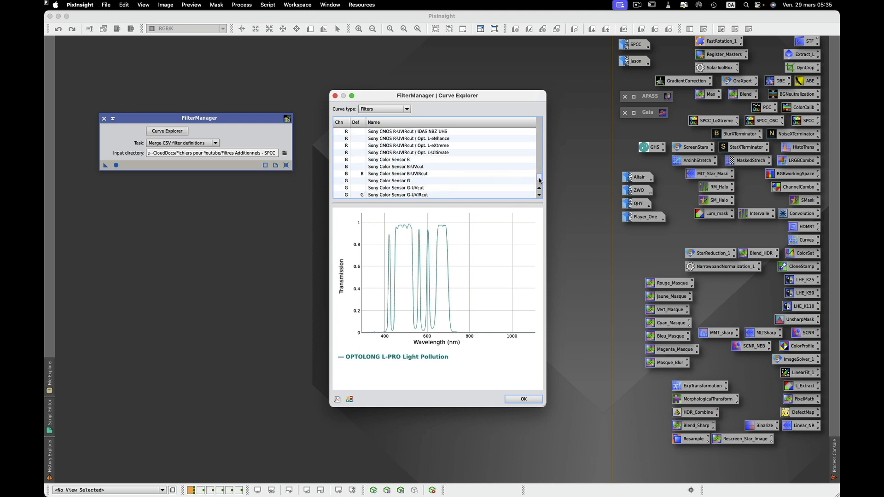
click(457, 174)
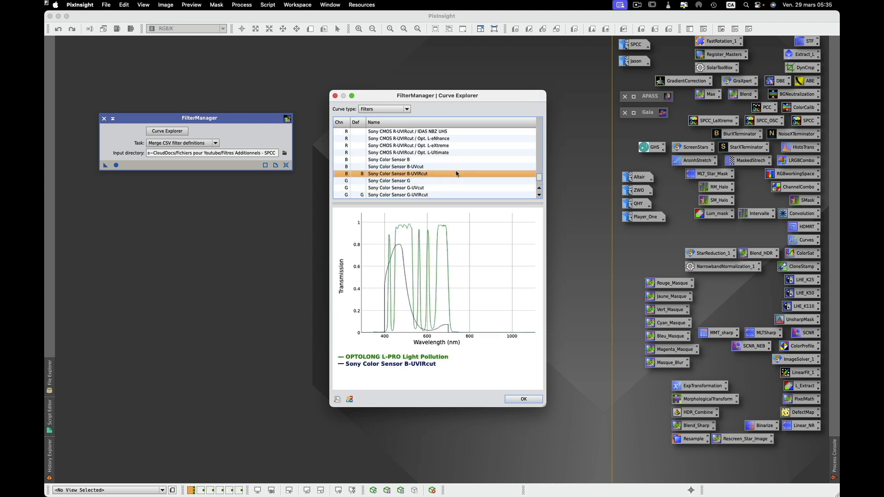
Create a combined filter named "Sony Color Sensor B-UVIRcut / L-Pro" with channel B, and close the Curve Explorer saving the combined filters
click(349, 400)
text(S)
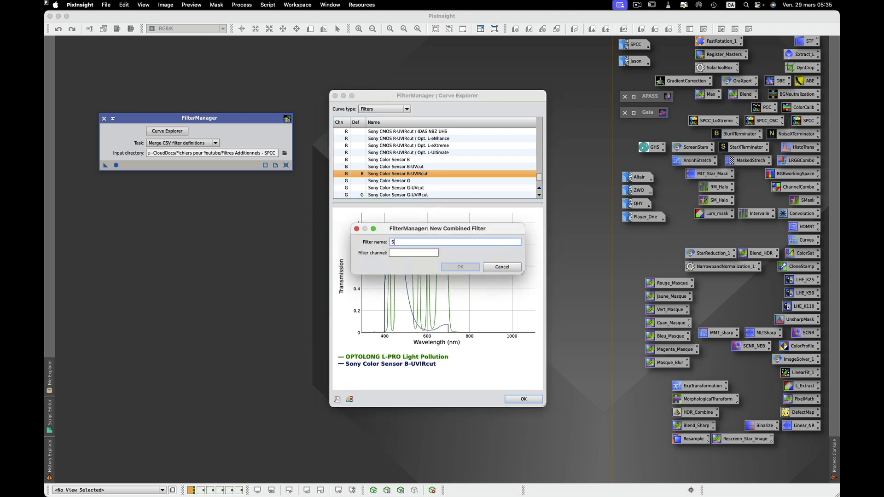
text(ony Color Sens)
text(or B-UVIRcut / L-Pro)
click(410, 252)
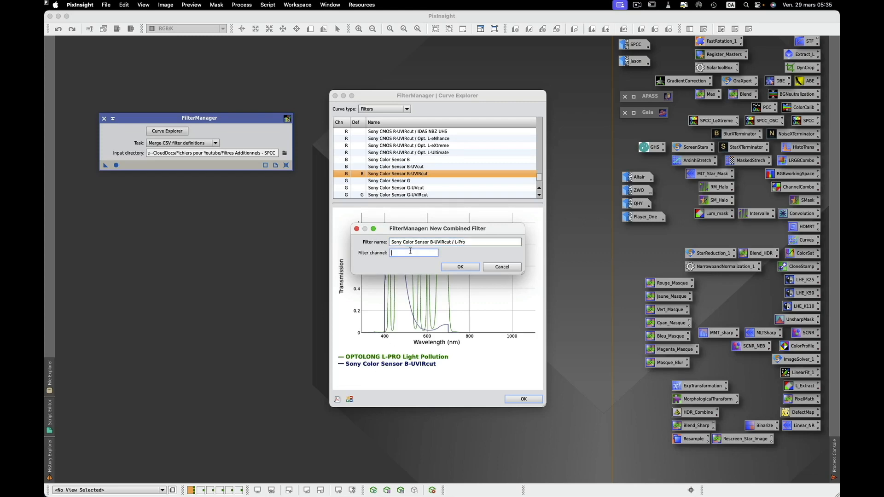
click(459, 266)
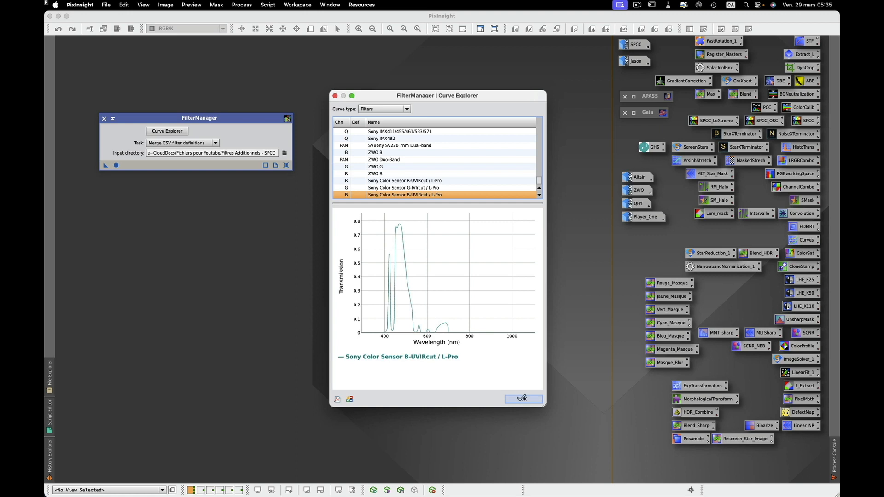
click(521, 398)
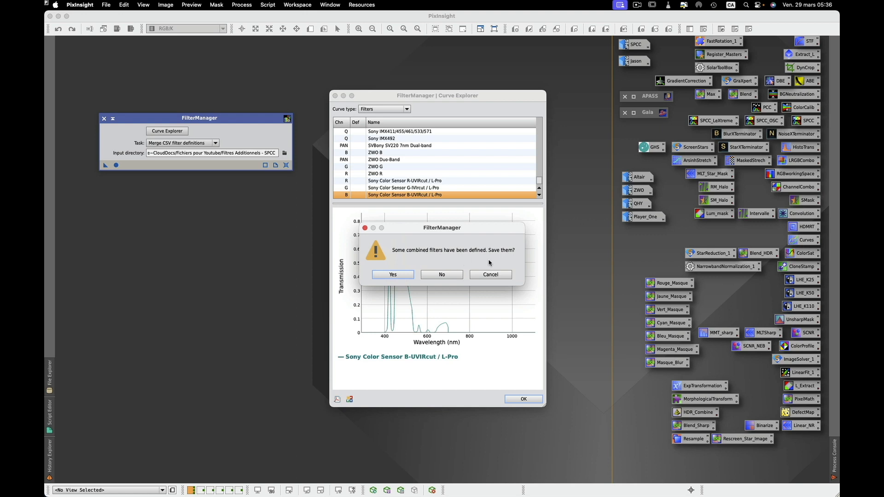
click(399, 275)
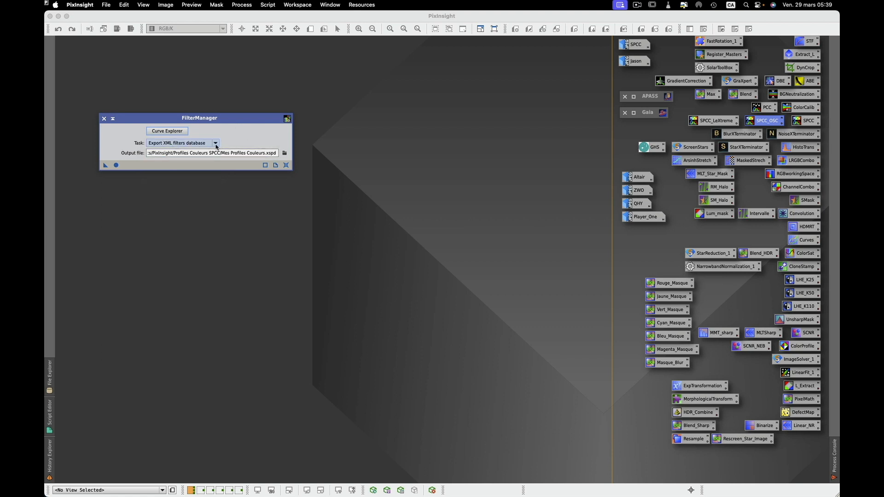
Export the XML filters database as "Mes Profiles Couleurs-V2.xspd" in the Profiles Couleurs SPCC folder
click(284, 153)
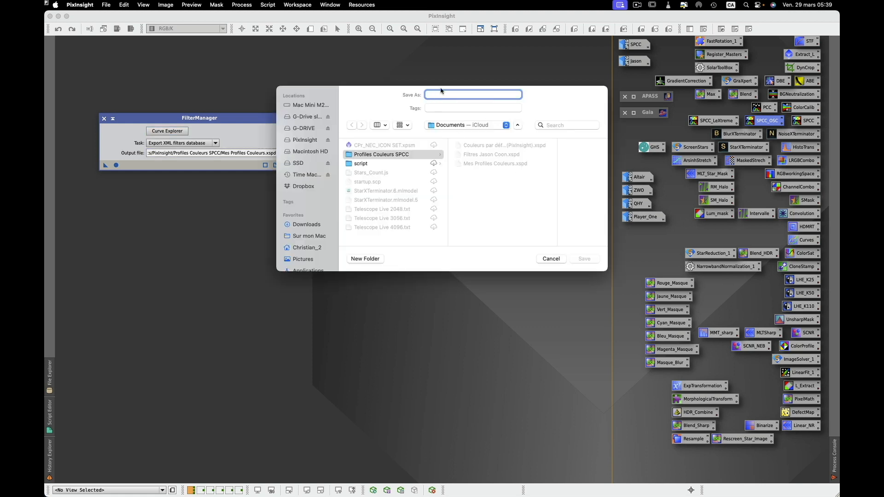
click(505, 164)
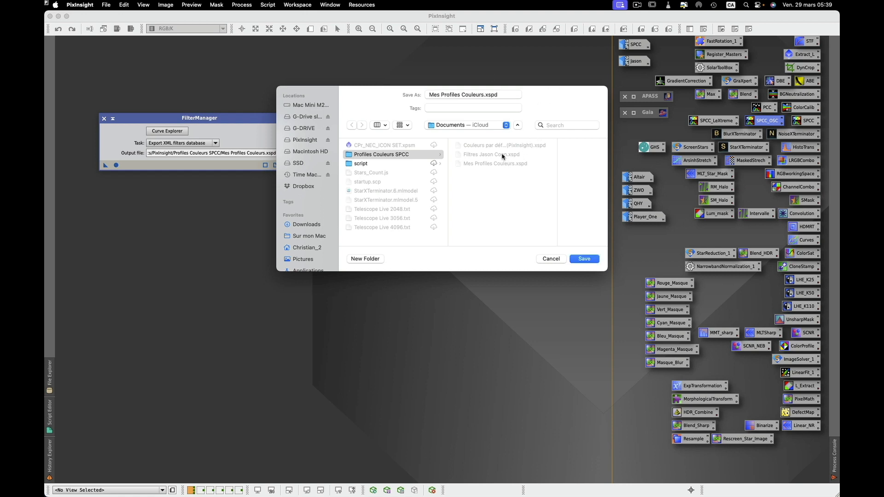
click(484, 95)
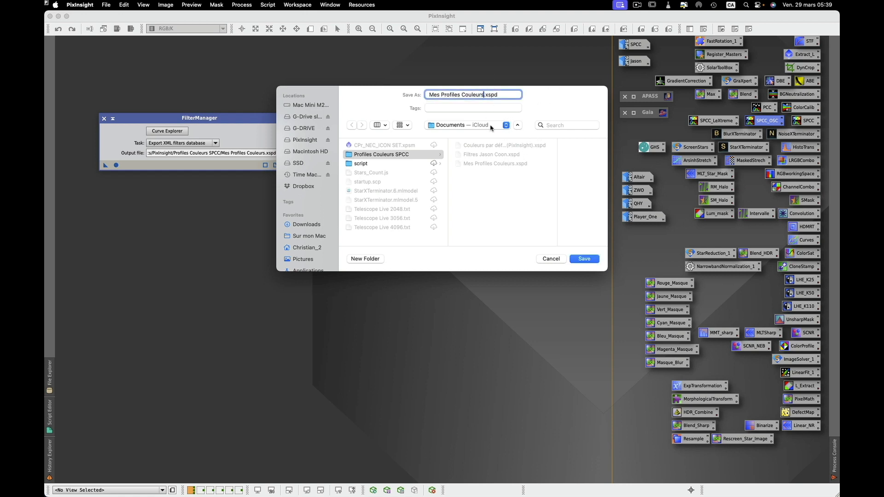
text(-V2)
click(585, 259)
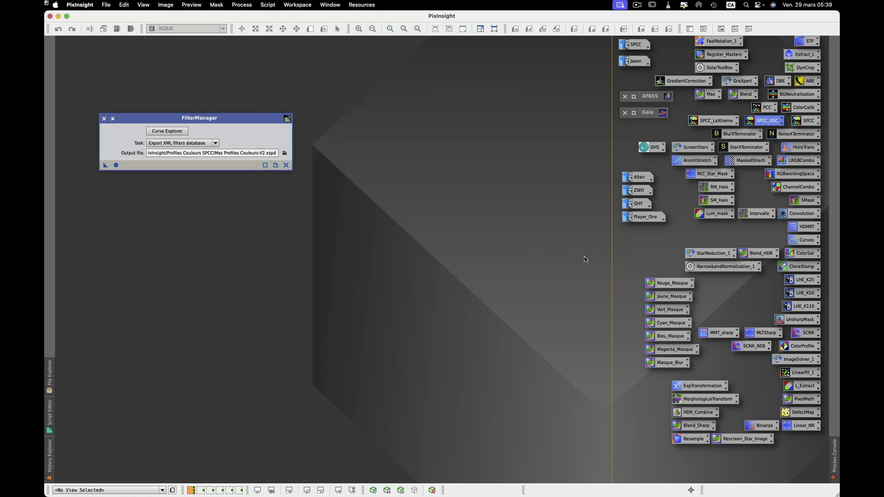
click(117, 167)
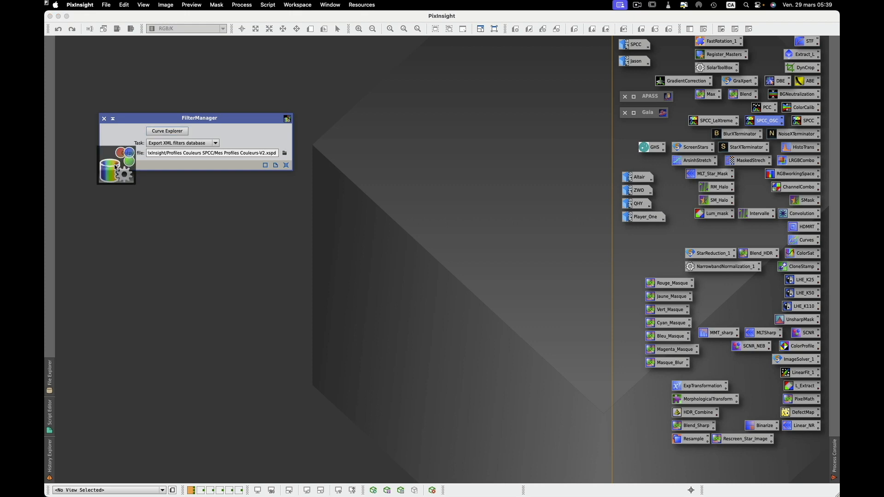
Switch to Finder and check iCloud Drive's PixInsight/Profiles Couleurs SPCC folder for the exported database, then return to PixInsight
key(super+Tab)
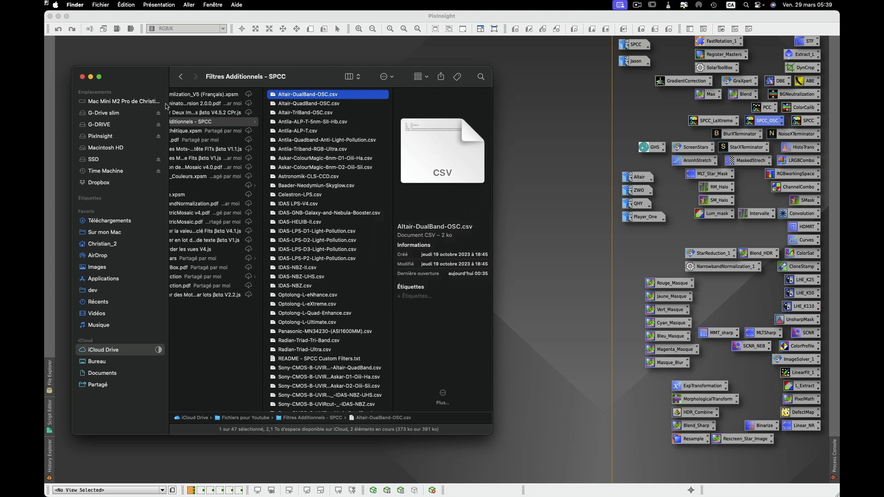
click(135, 350)
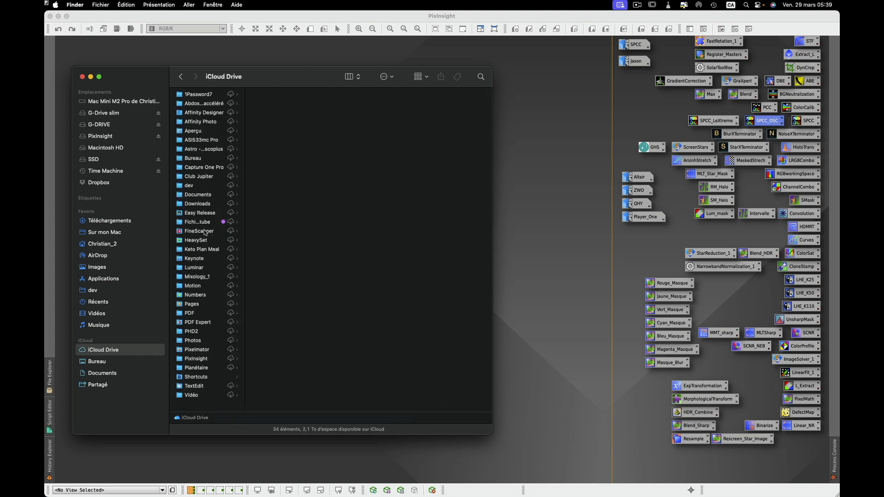
click(205, 359)
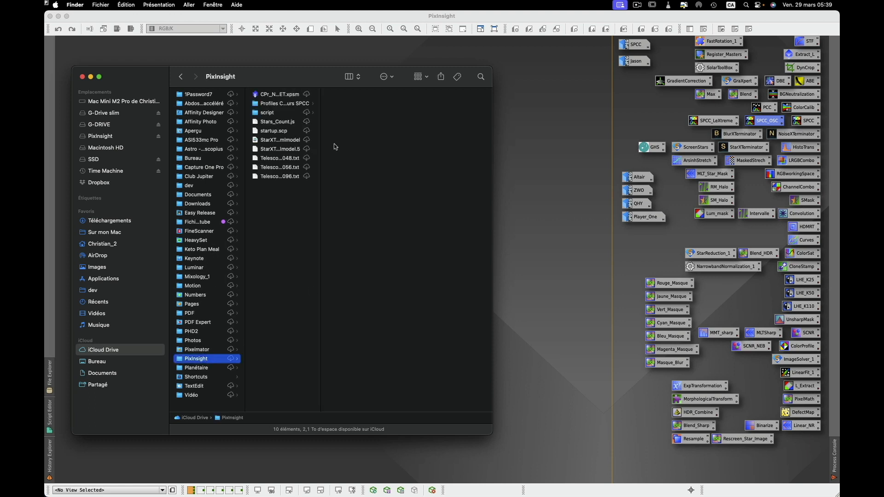
click(282, 104)
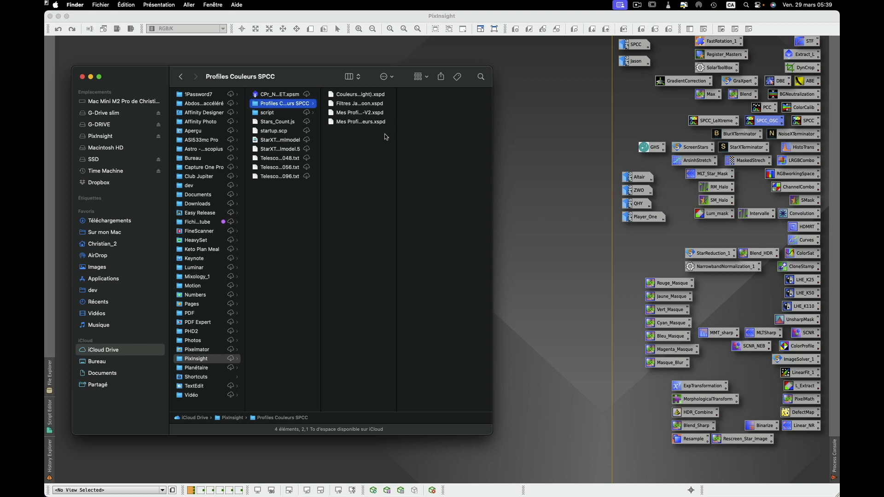
alt+double_click(397, 125)
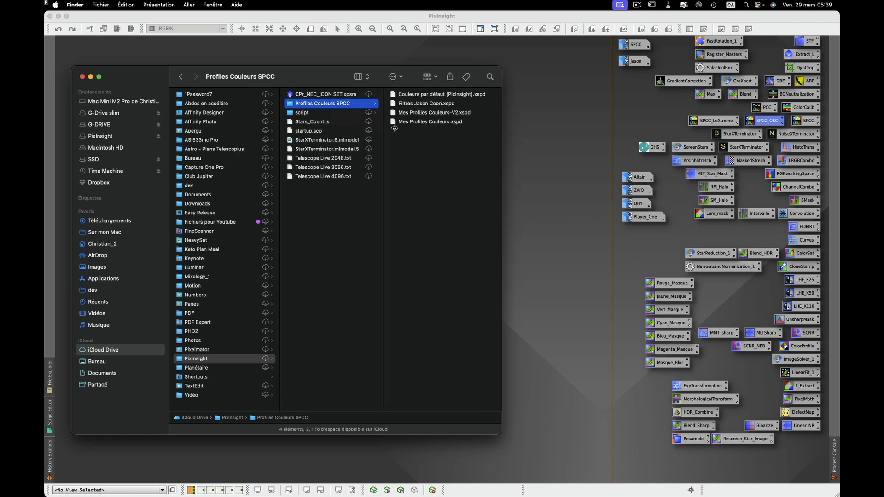
click(574, 87)
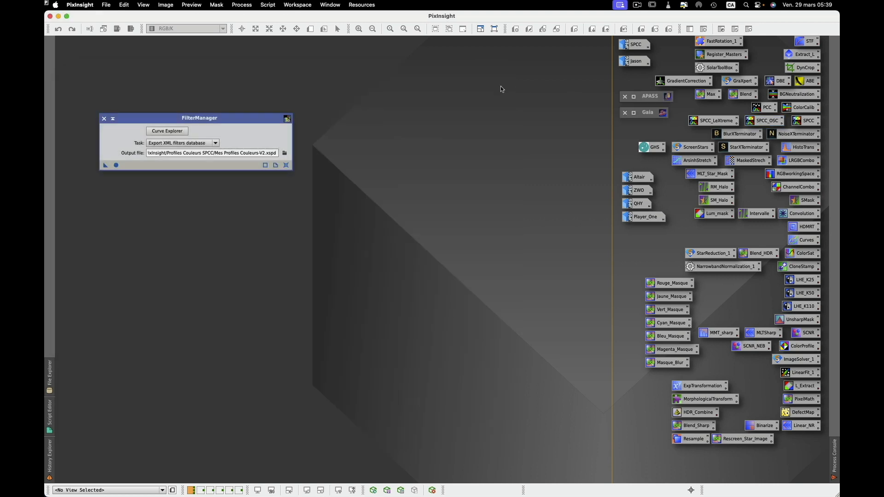
Close FilterManager, view the filter settings stored in the SPCC_OSC process icon, and close that process window
click(104, 119)
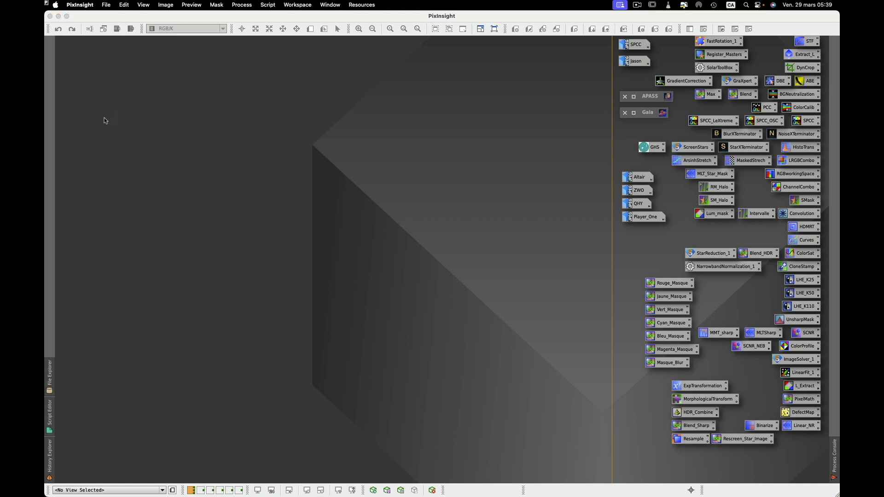
double_click(764, 122)
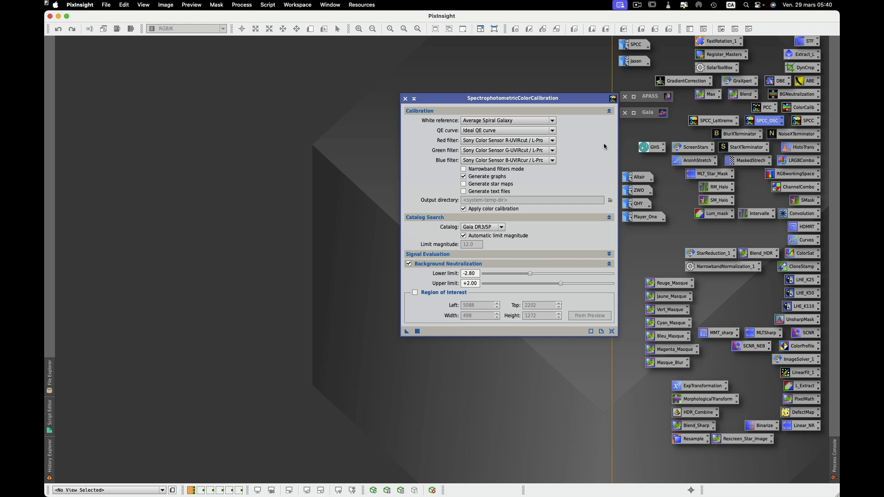
click(405, 100)
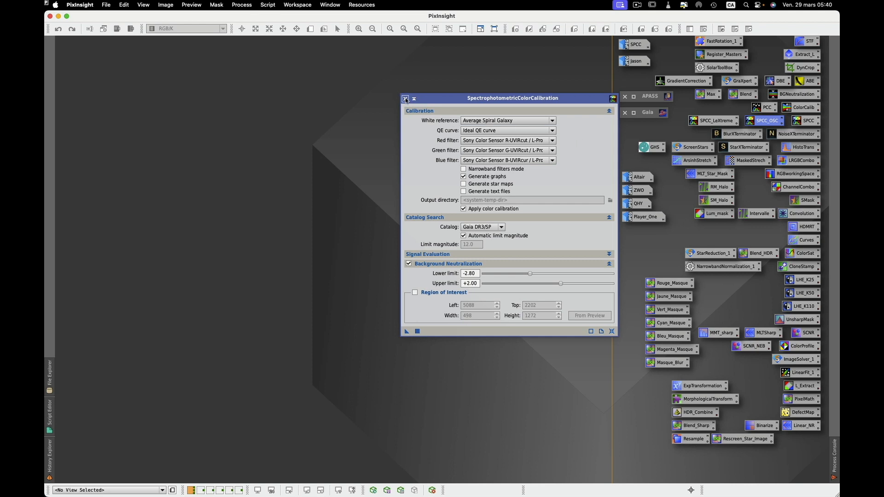